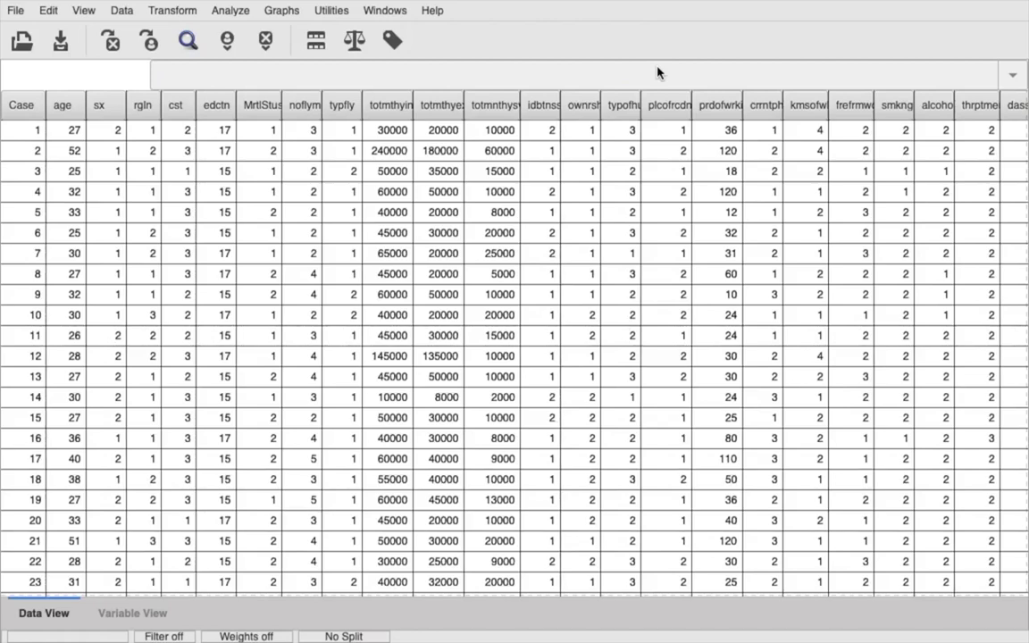
Find the Anxiety 2 variable in the variable list and select its anx2 data column.
{"action": "key", "text": "ctrl+t"}
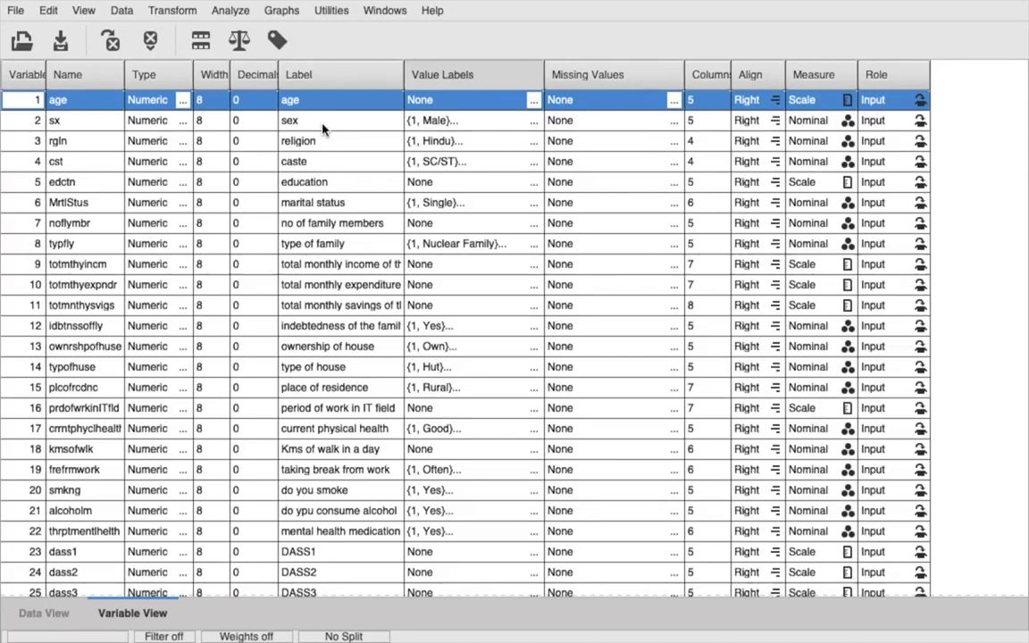
{"action": "scroll", "coordinate": [324, 130], "scroll_direction": "down", "scroll_amount": 10}
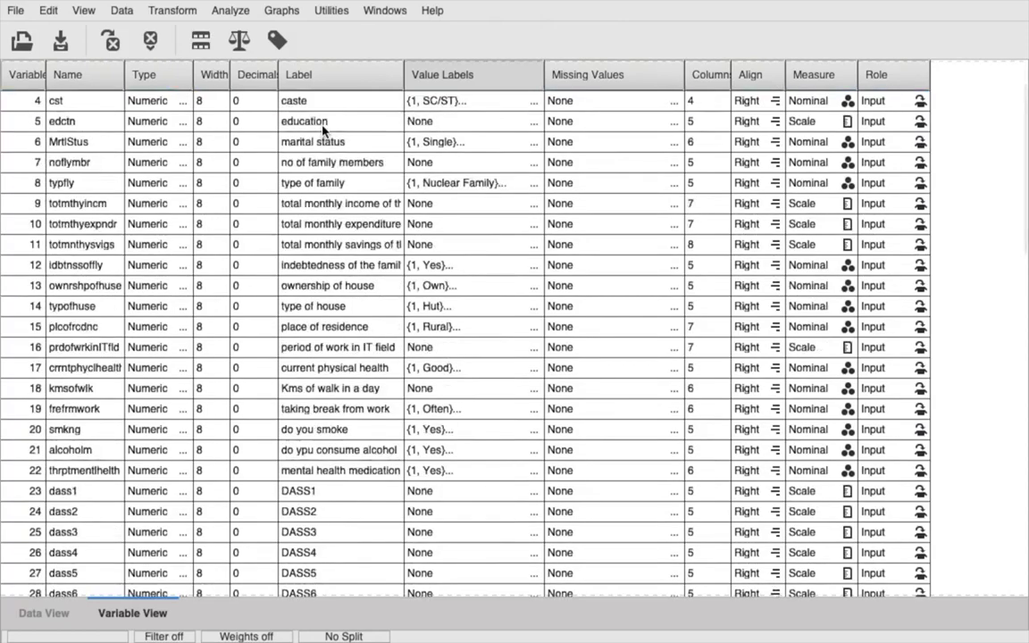
{"action": "scroll", "coordinate": [323, 129], "scroll_direction": "down", "scroll_amount": 3}
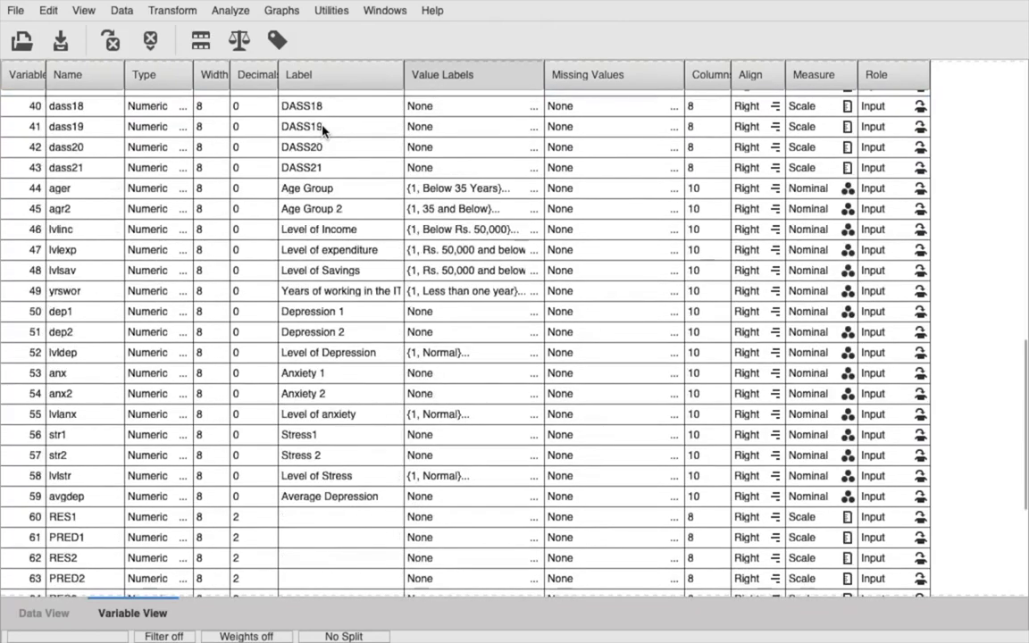
{"action": "double_click", "coordinate": [31, 397]}
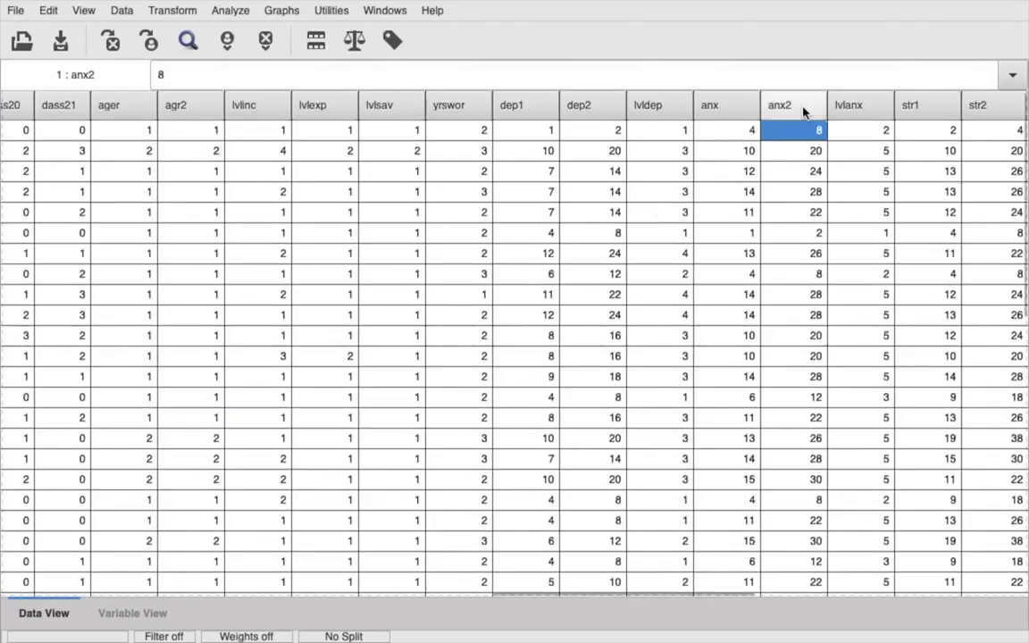
{"action": "left_click", "coordinate": [803, 107]}
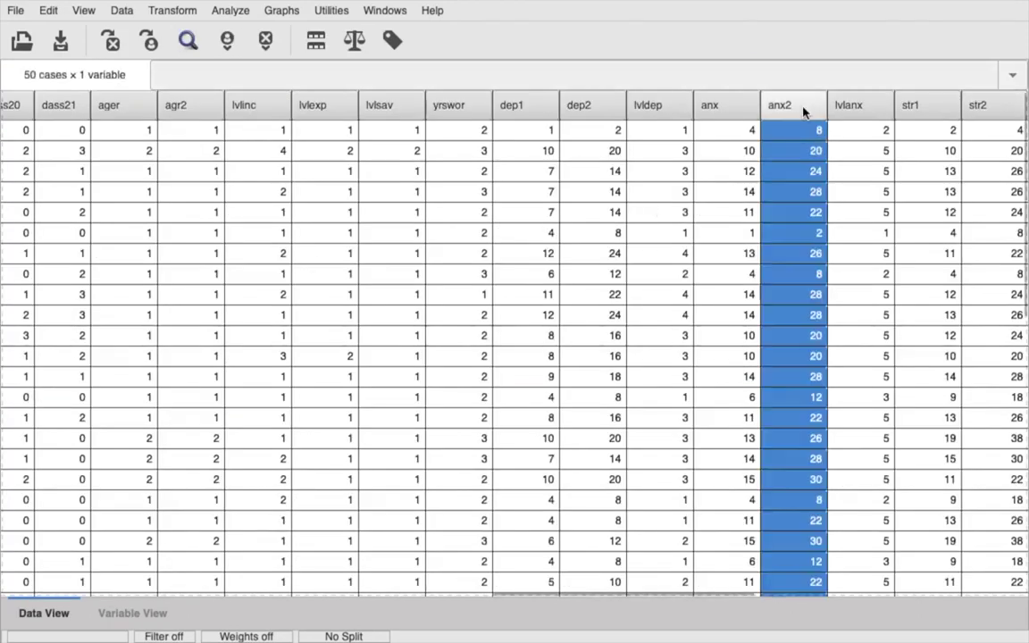
Find the Stress 2 variable in the variable list and select its str2 data column.
{"action": "left_click", "coordinate": [143, 613]}
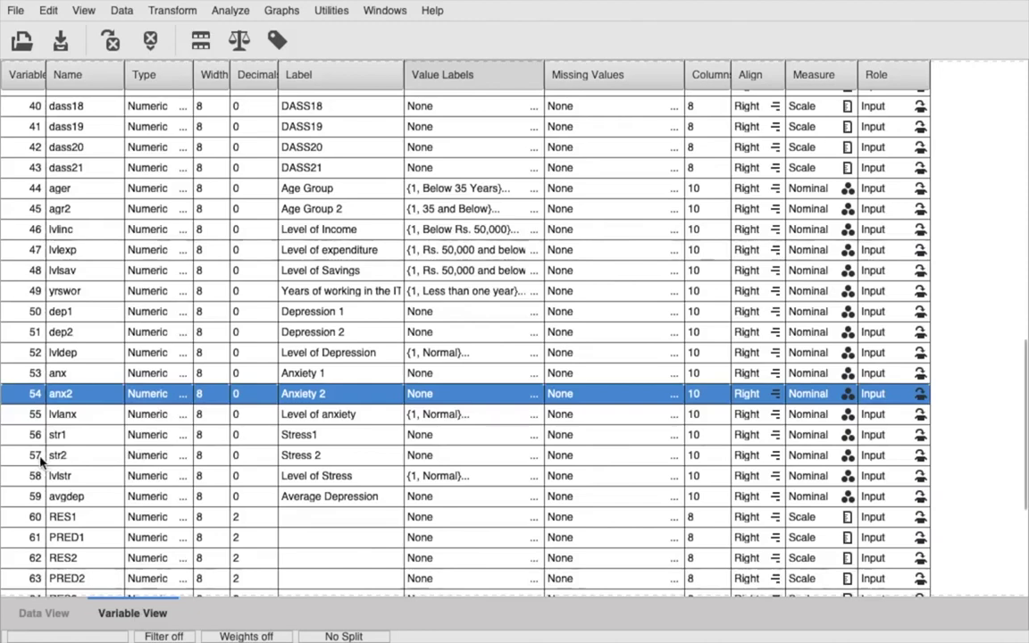
{"action": "double_click", "coordinate": [62, 455]}
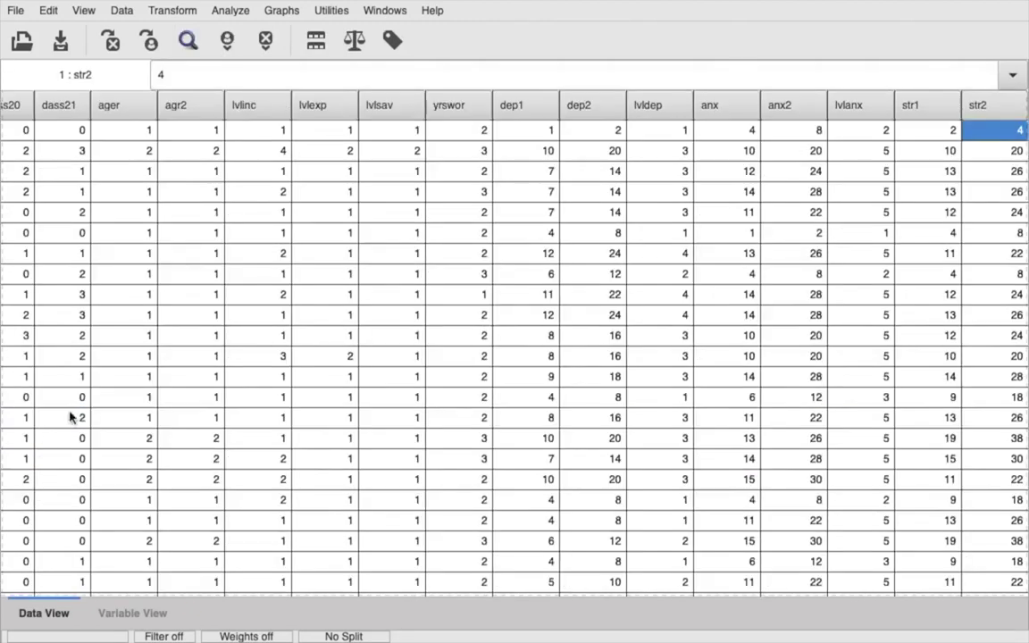
{"action": "left_click", "coordinate": [978, 105]}
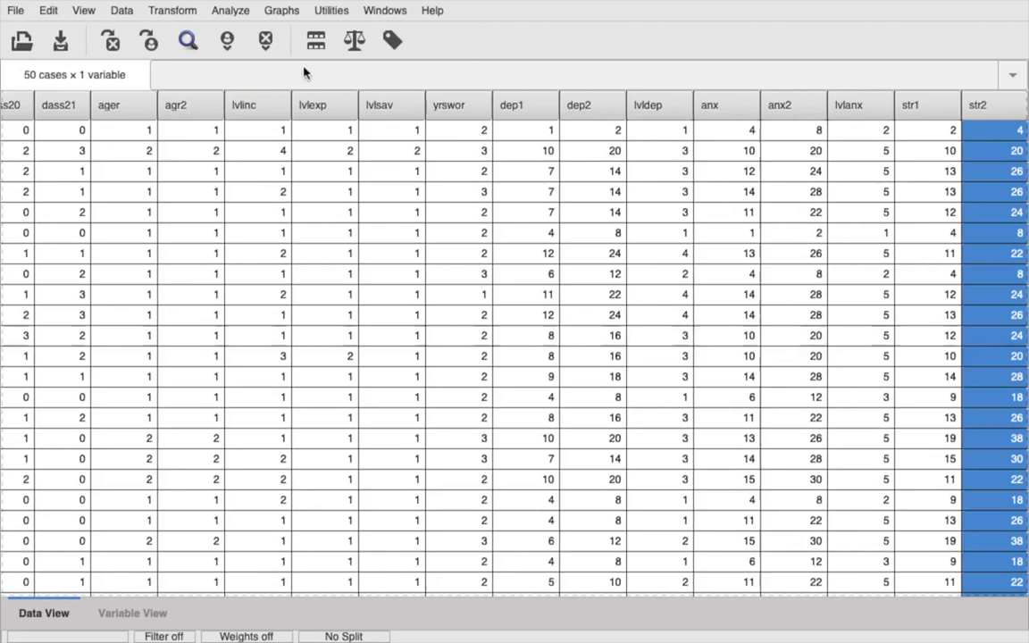
Compute a new variable named Difference with the expression anx2-str2.
{"action": "left_click", "coordinate": [175, 11]}
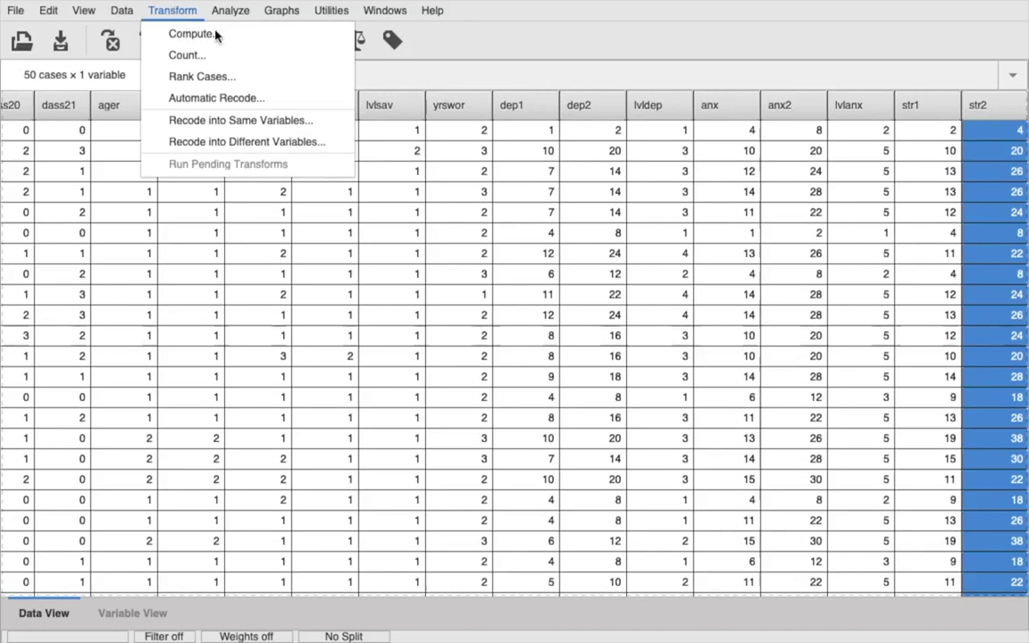
{"action": "left_click", "coordinate": [175, 35]}
{"action": "scroll", "coordinate": [133, 218], "scroll_direction": "down", "scroll_amount": 10}
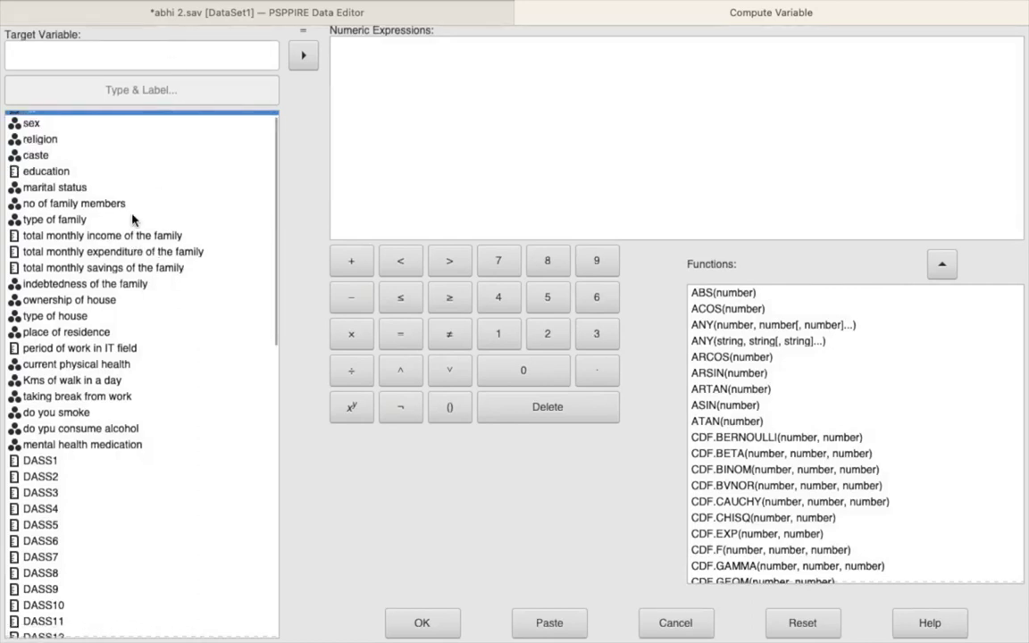
{"action": "scroll", "coordinate": [131, 219], "scroll_direction": "down", "scroll_amount": 1}
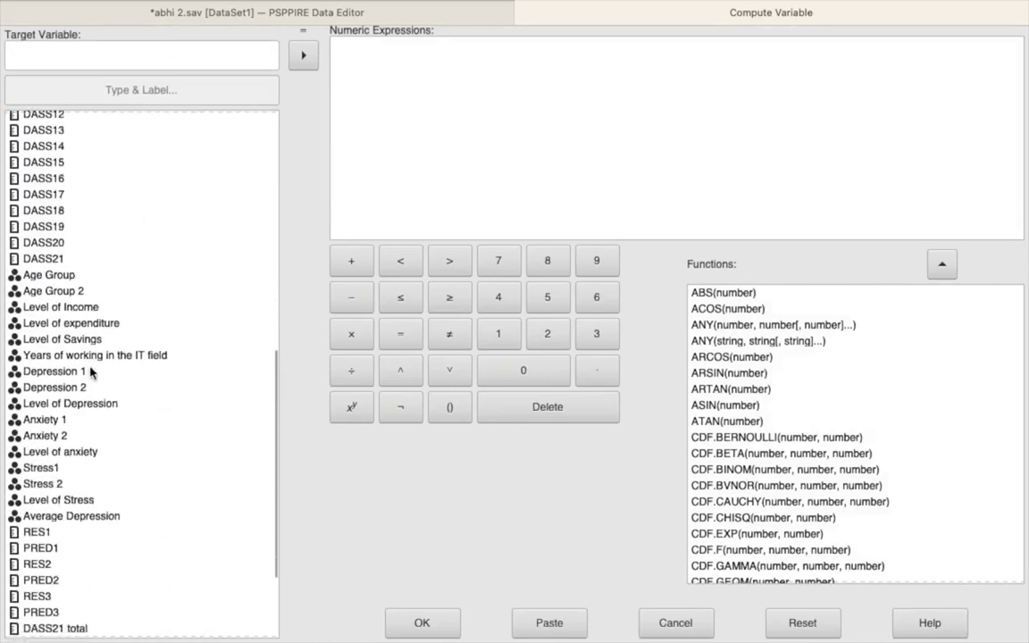
{"action": "left_click", "coordinate": [53, 435]}
{"action": "left_click", "coordinate": [303, 55]}
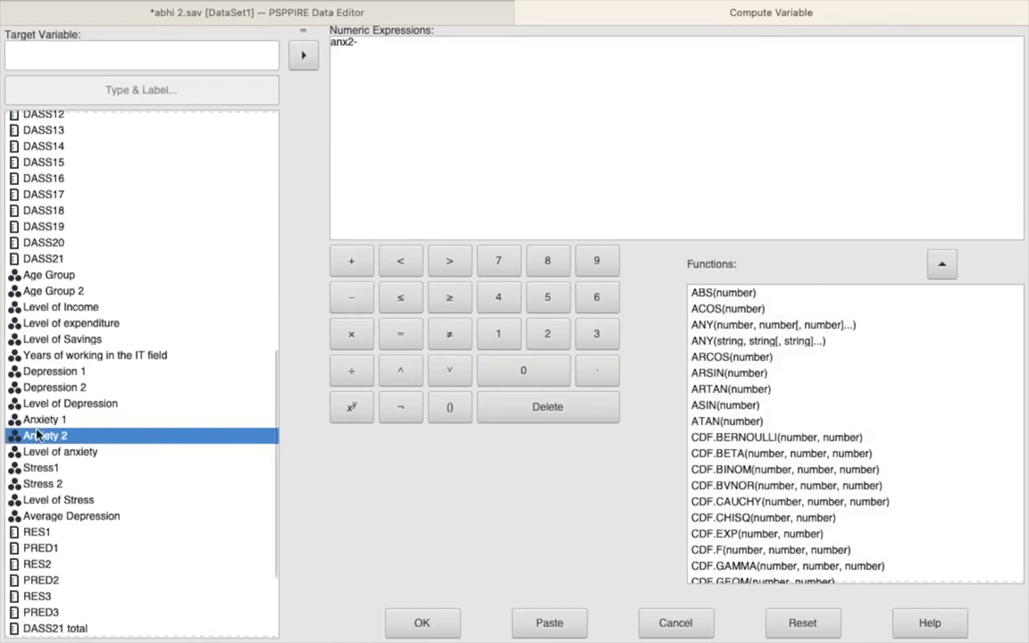
{"action": "left_click", "coordinate": [45, 483]}
{"action": "left_click", "coordinate": [303, 56]}
{"action": "left_click", "coordinate": [249, 56]}
{"action": "type", "text": "Difference"}
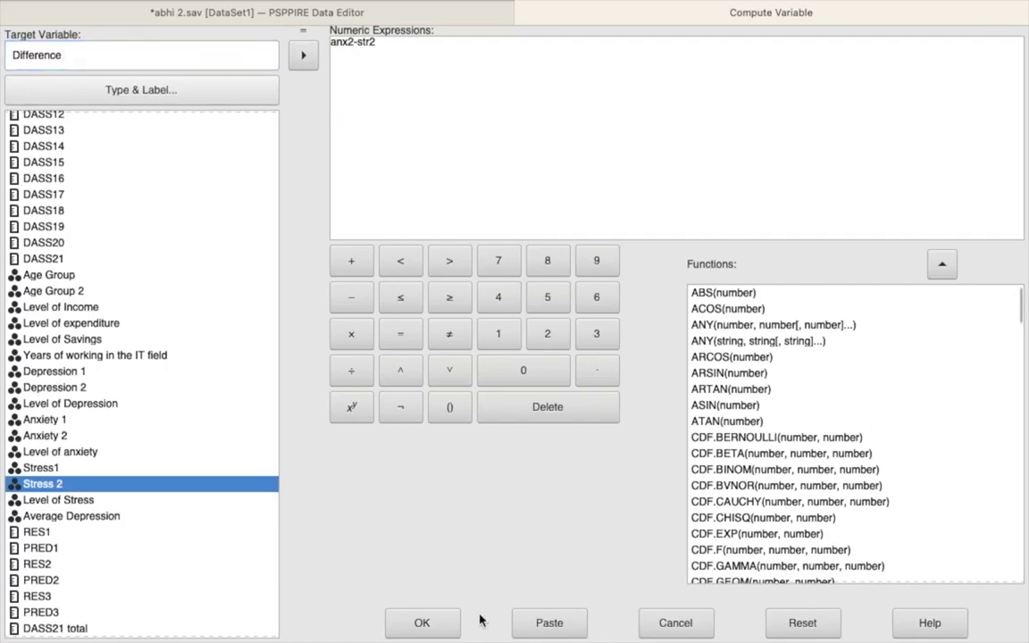
{"action": "left_click", "coordinate": [444, 624]}
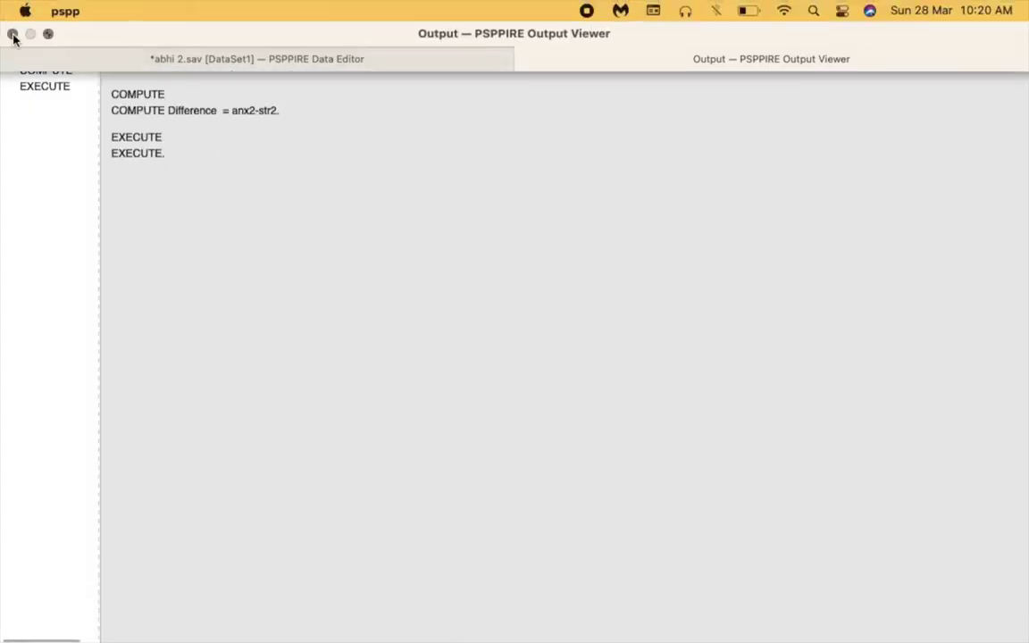
Return to the data editor and examine the Difference variable's definition and its data column.
{"action": "left_click", "coordinate": [311, 60]}
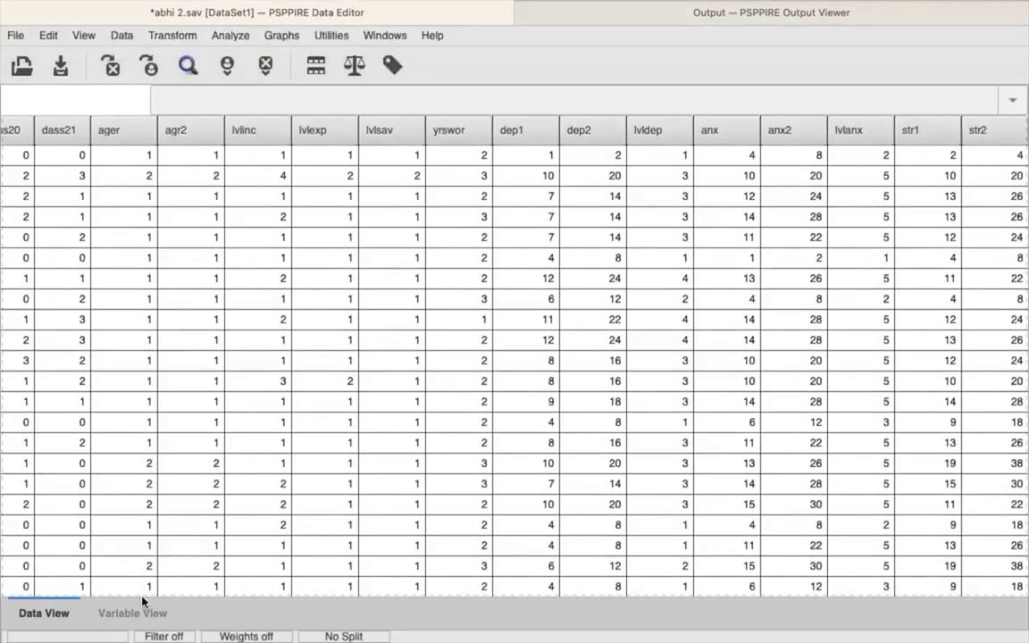
{"action": "left_click", "coordinate": [134, 614]}
{"action": "scroll", "coordinate": [244, 413], "scroll_direction": "down", "scroll_amount": 18}
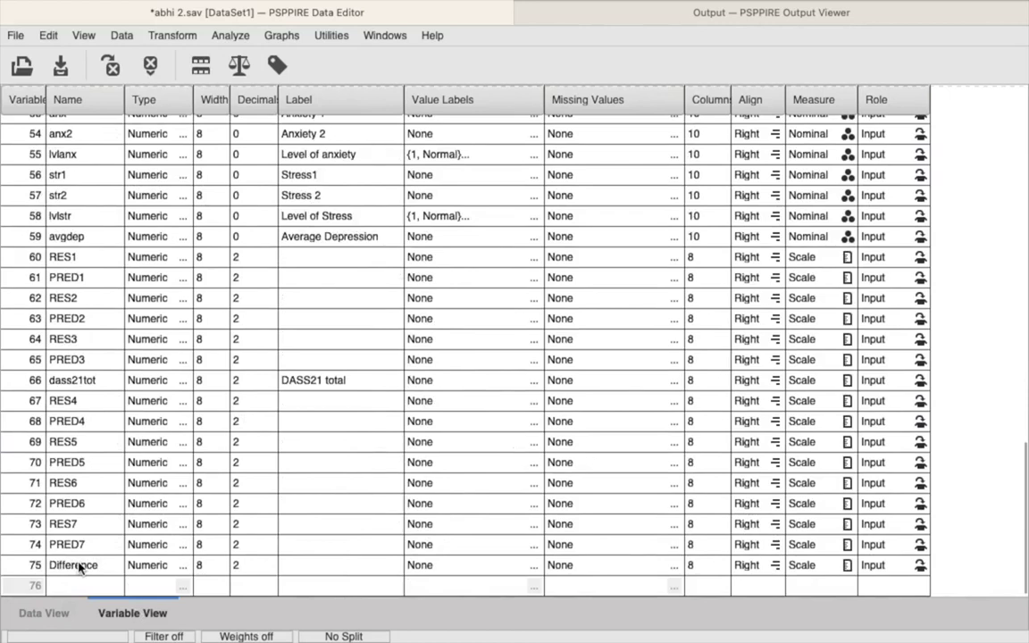
{"action": "left_click", "coordinate": [45, 612]}
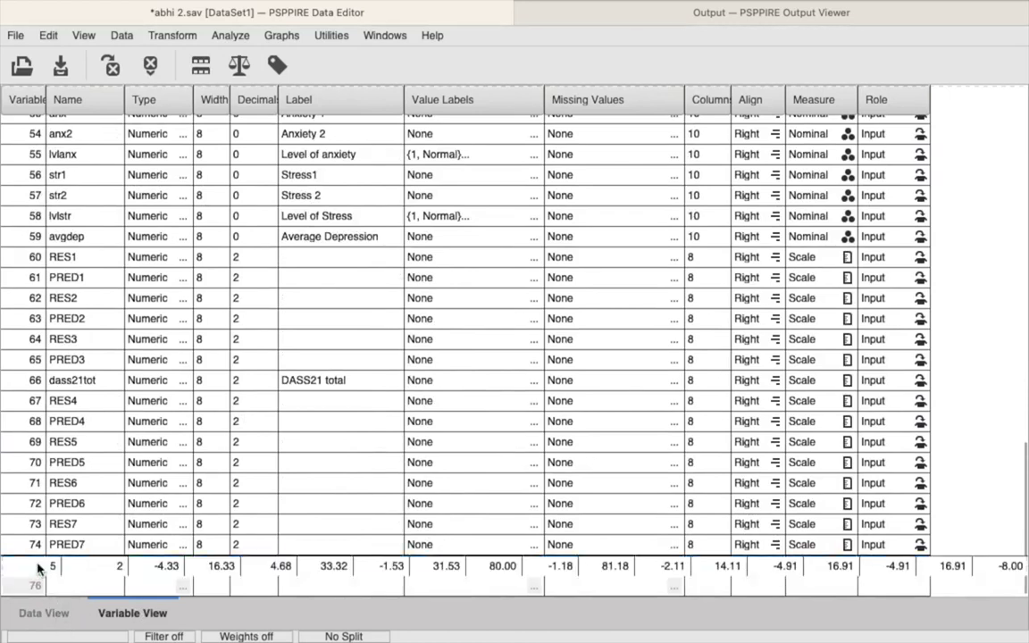
{"action": "left_click", "coordinate": [1001, 130]}
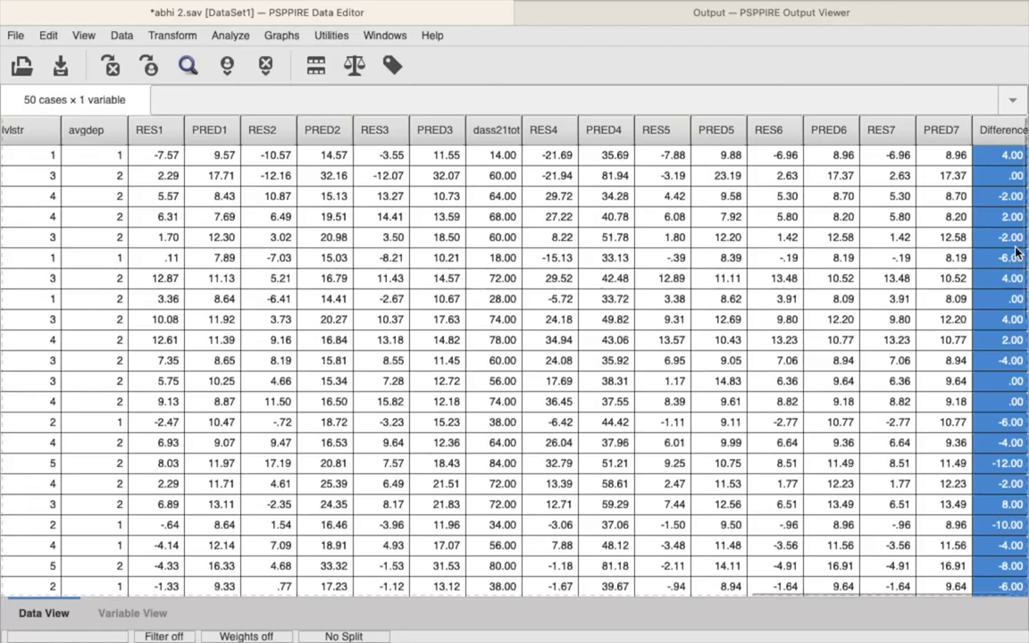
{"action": "double_click", "coordinate": [1001, 130]}
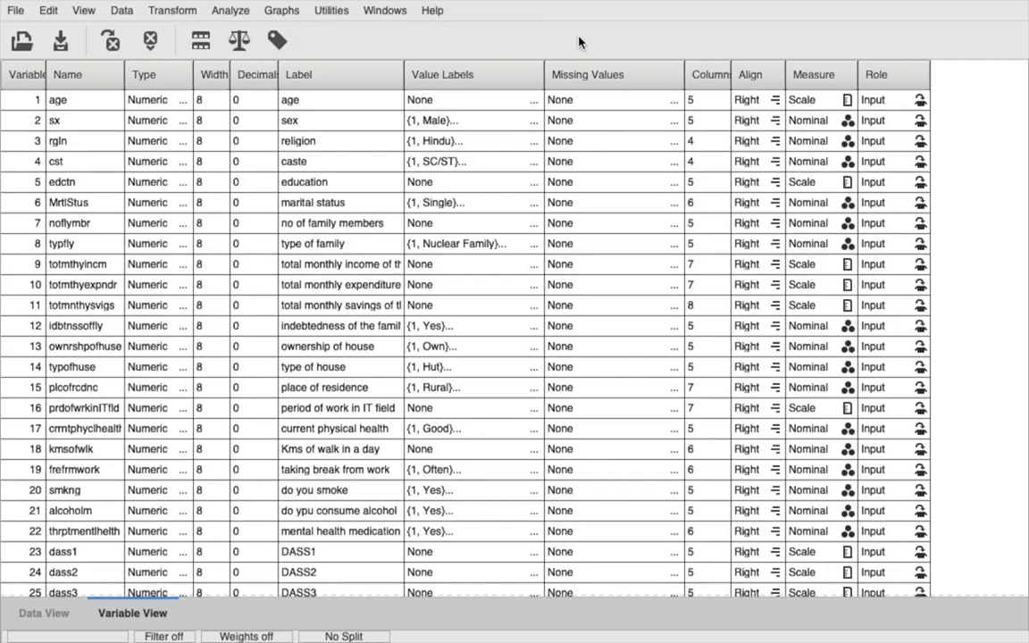
Start an Explore analysis with Difference as the dependent variable.
{"action": "left_click", "coordinate": [238, 16]}
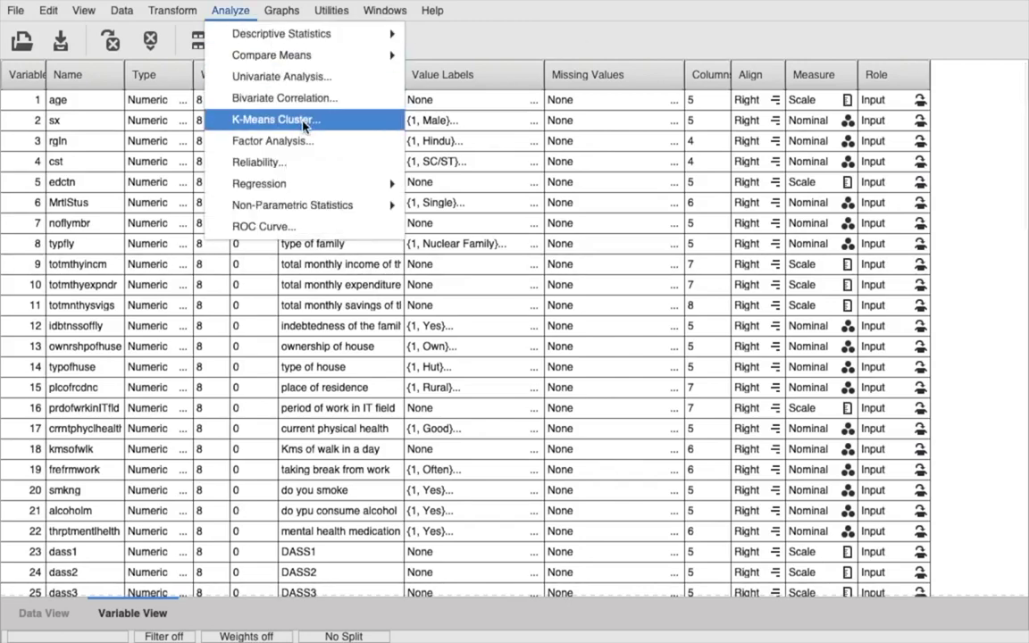
{"action": "mouse_move", "coordinate": [331, 38]}
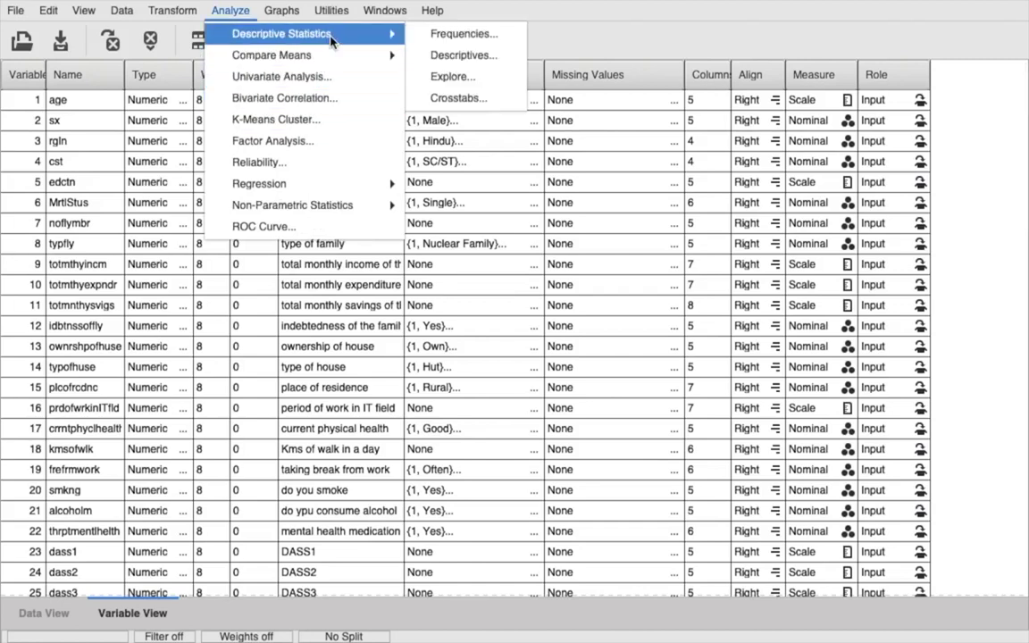
{"action": "left_click", "coordinate": [466, 78]}
{"action": "scroll", "coordinate": [116, 237], "scroll_direction": "down", "scroll_amount": 15}
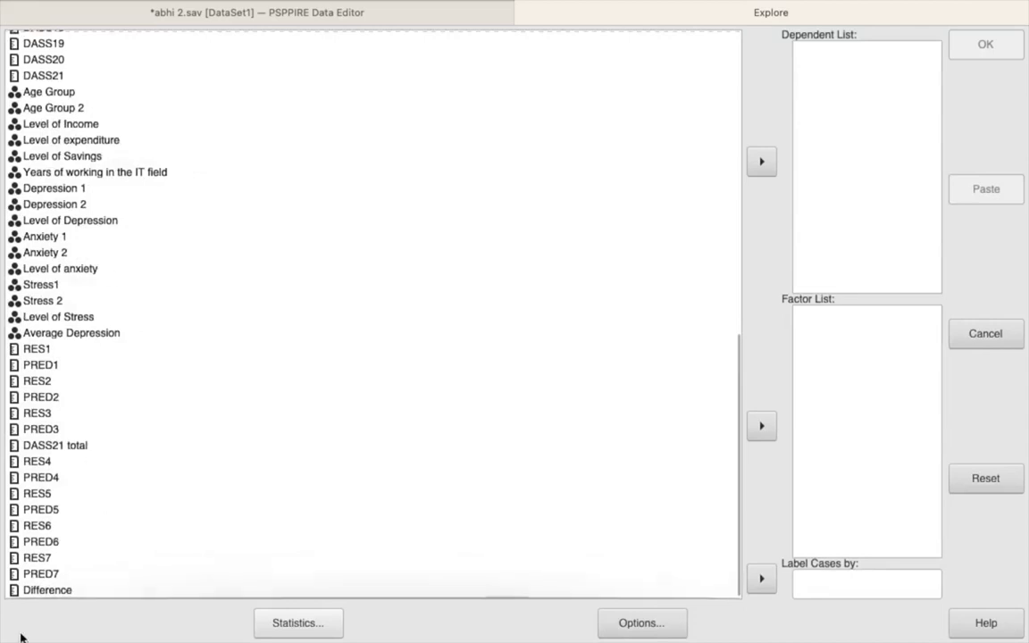
{"action": "left_click", "coordinate": [74, 591]}
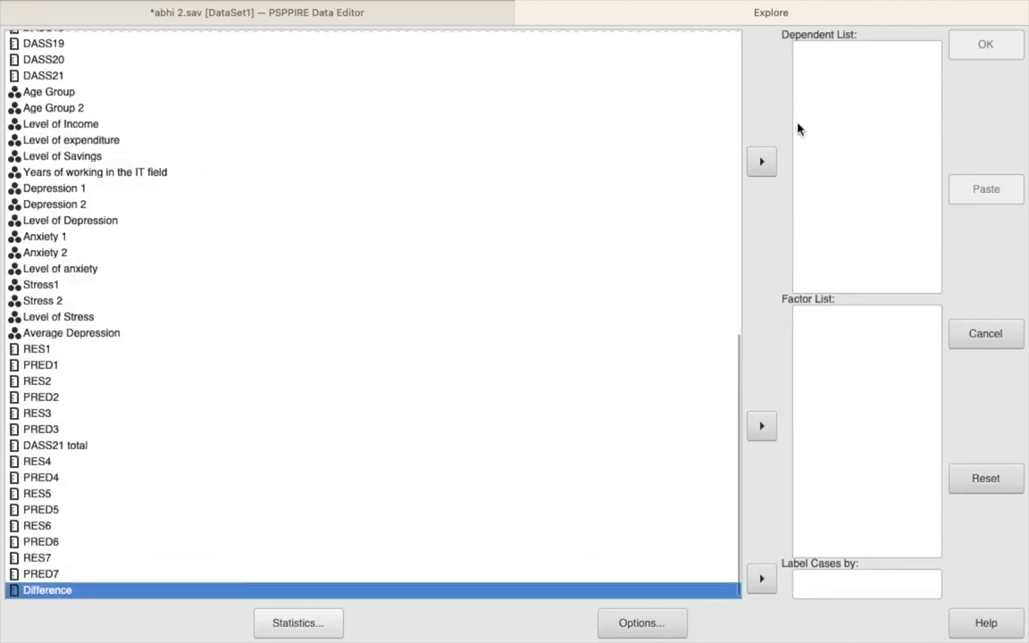
{"action": "left_click", "coordinate": [762, 162]}
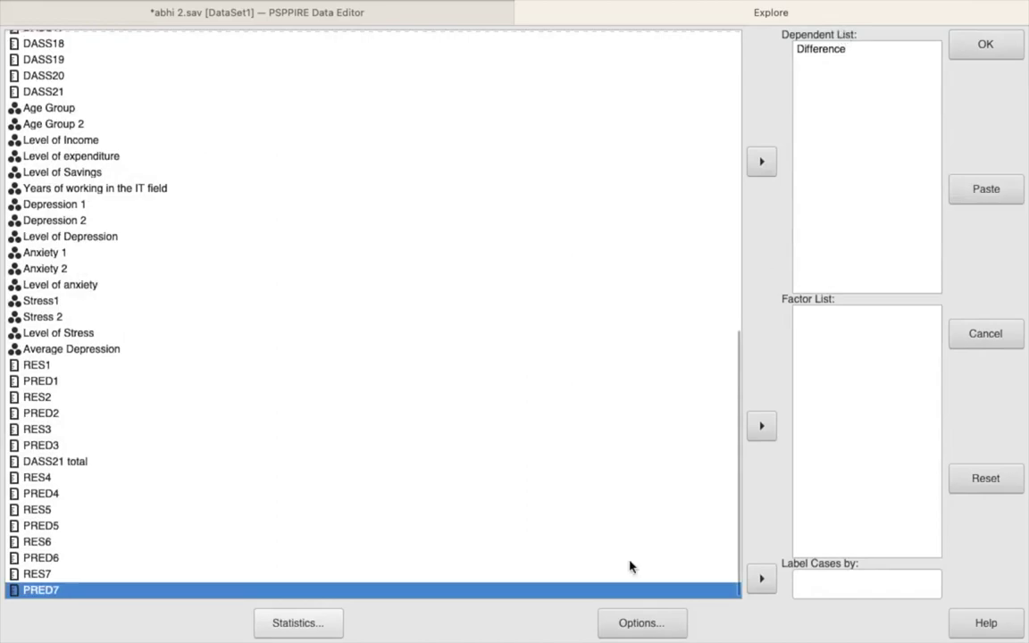
Enable the Descriptives statistics for the Explore analysis and run it.
{"action": "left_click", "coordinate": [311, 617]}
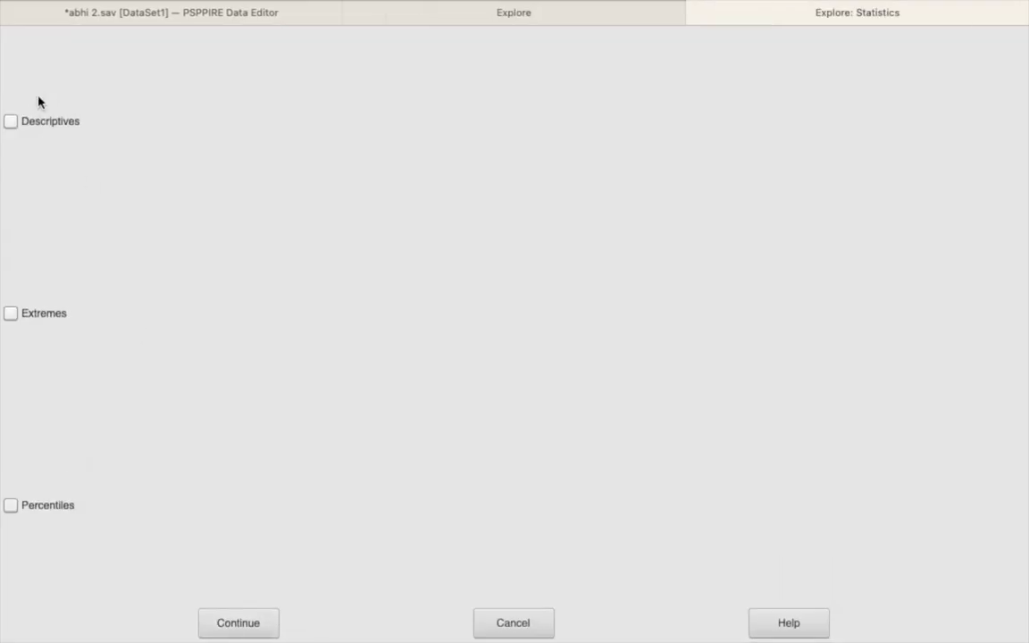
{"action": "left_click", "coordinate": [11, 123]}
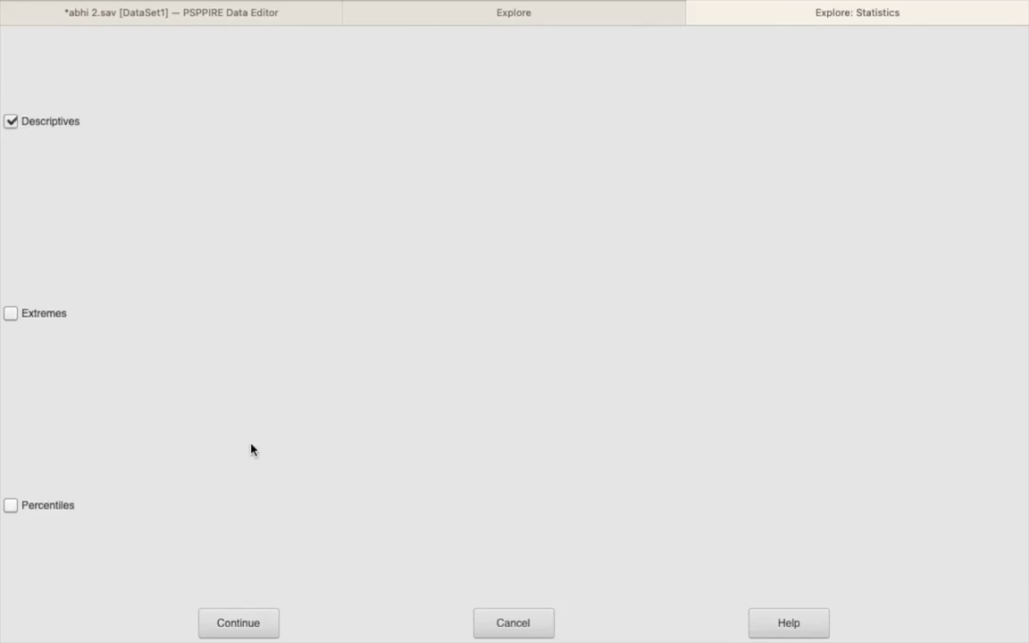
{"action": "left_click", "coordinate": [239, 622]}
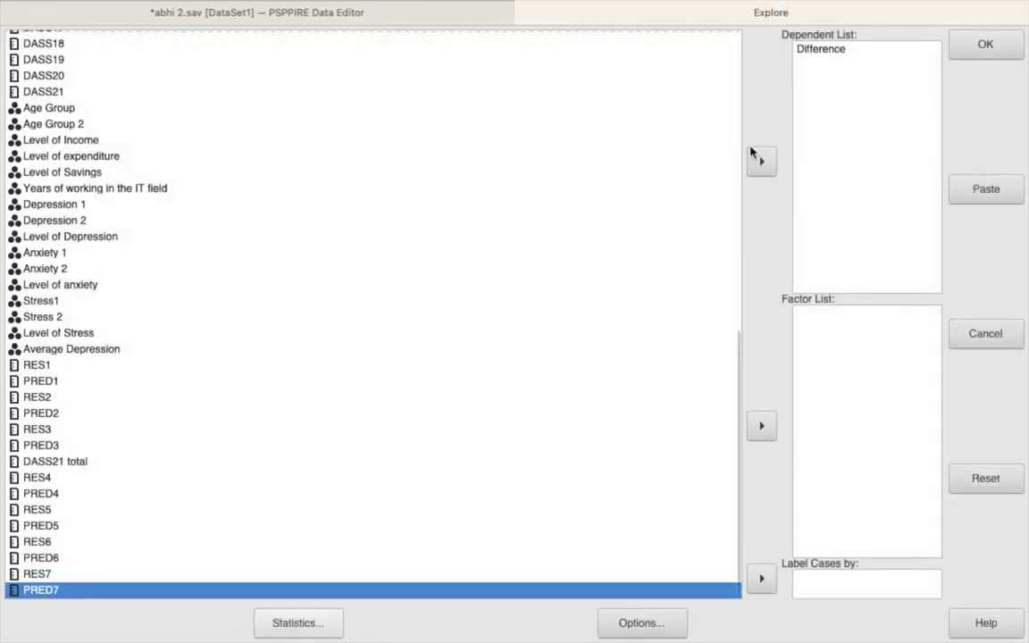
{"action": "left_click", "coordinate": [986, 46]}
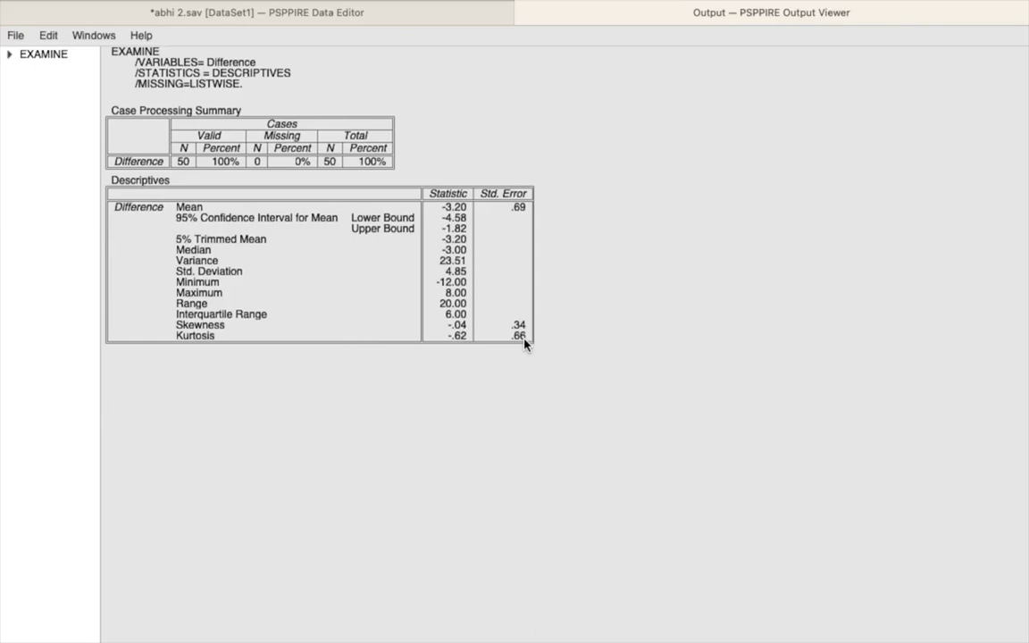
Take the output window out of full screen and switch to the Calculator app.
{"action": "mouse_move", "coordinate": [143, 5]}
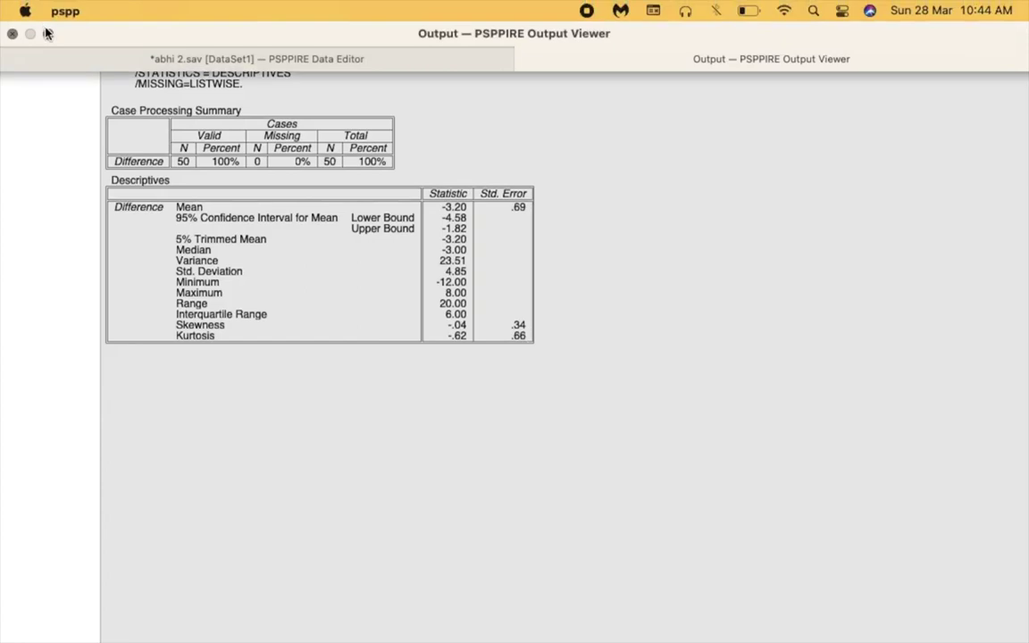
{"action": "left_click", "coordinate": [47, 33]}
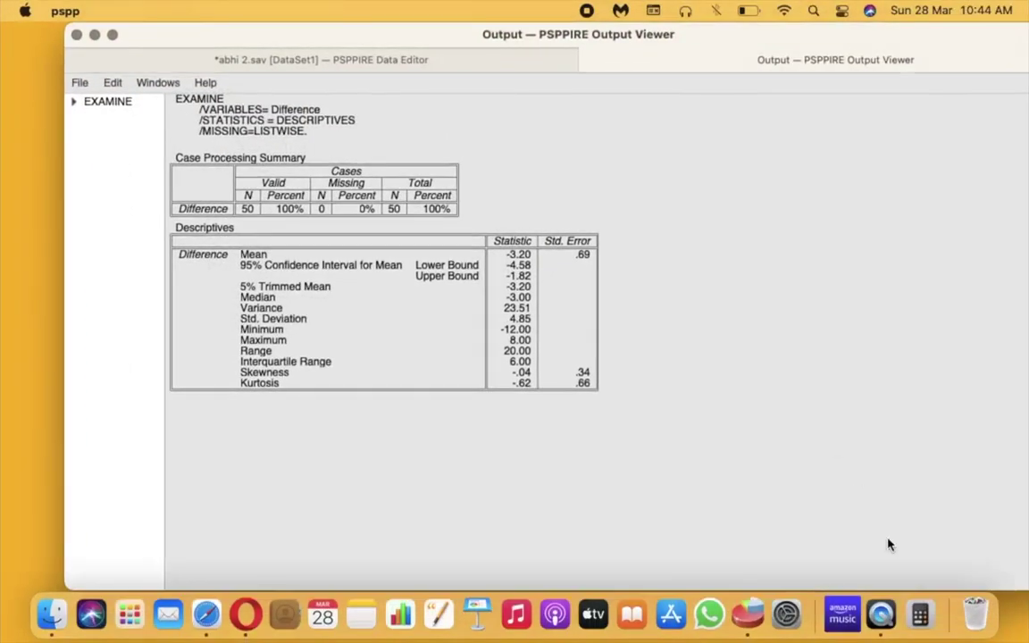
{"action": "left_click", "coordinate": [920, 606]}
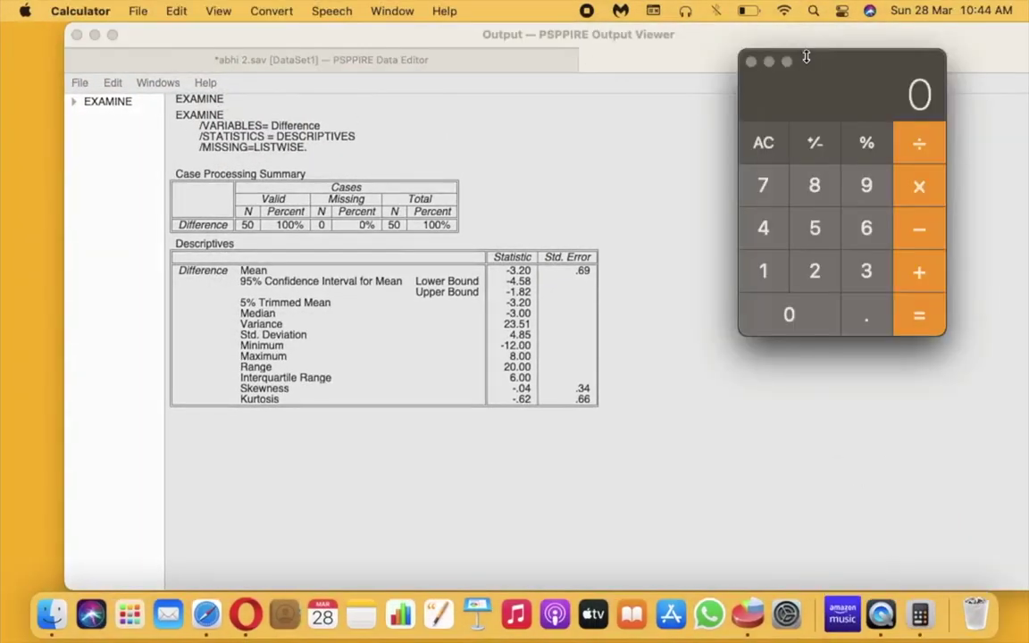
Divide the skewness by its standard error, calculating -0.04 ÷ 0.34.
{"action": "left_click", "coordinate": [918, 228]}
{"action": "left_click", "coordinate": [864, 317]}
{"action": "left_click", "coordinate": [771, 315]}
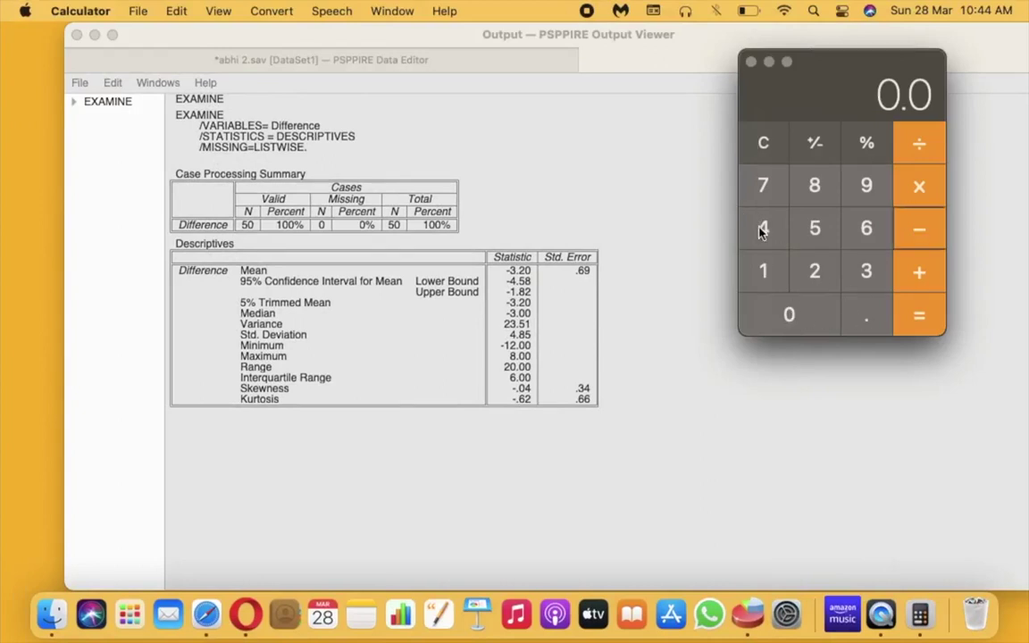
{"action": "left_click", "coordinate": [762, 231]}
{"action": "left_click", "coordinate": [921, 154]}
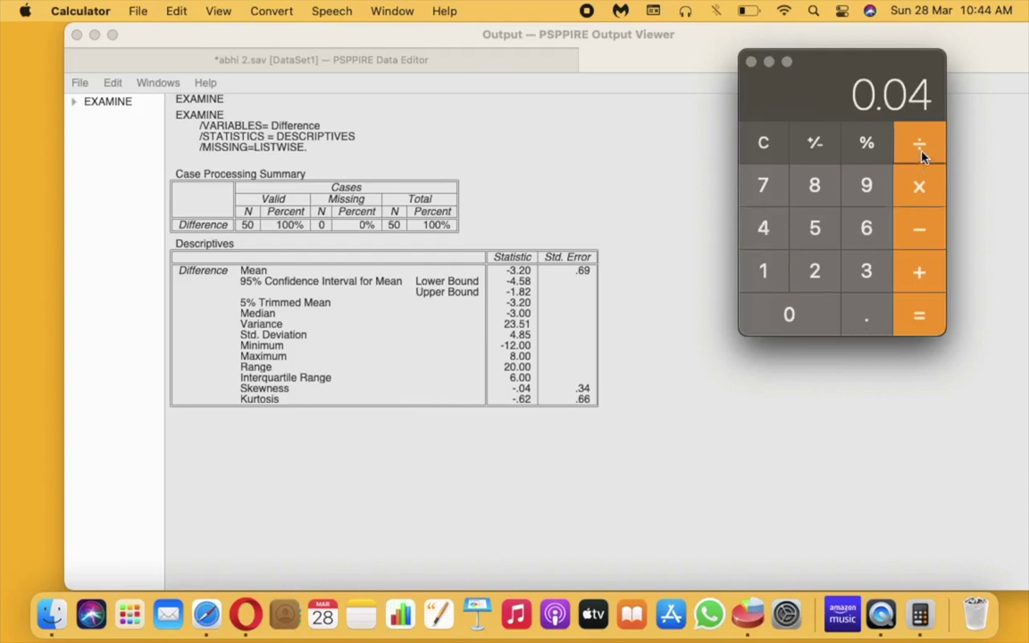
{"action": "left_click", "coordinate": [807, 324]}
{"action": "left_click", "coordinate": [872, 317]}
{"action": "left_click", "coordinate": [880, 280]}
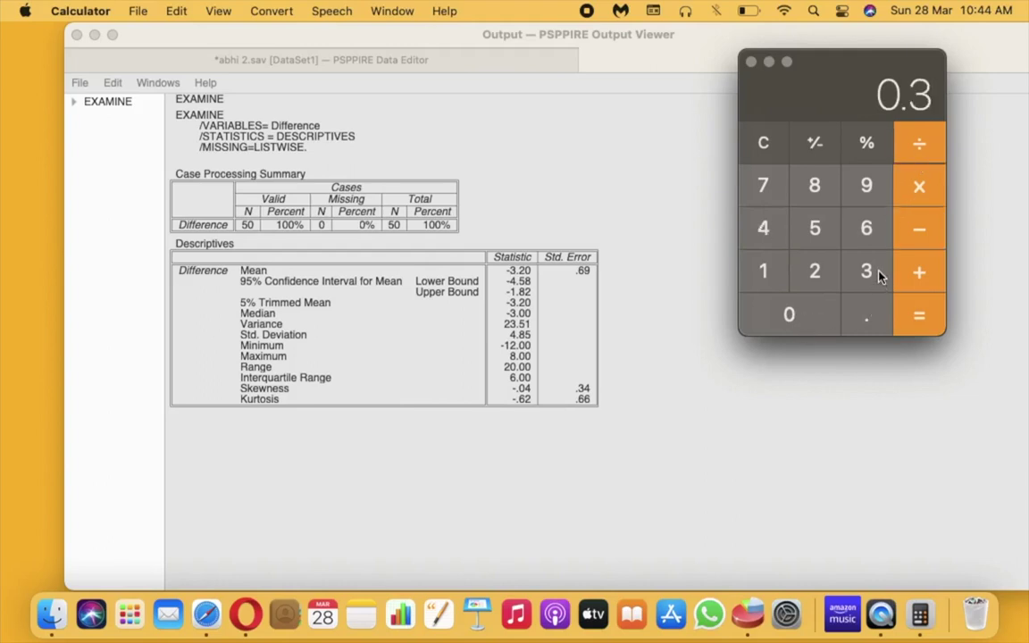
{"action": "left_click", "coordinate": [772, 230]}
{"action": "left_click", "coordinate": [918, 313]}
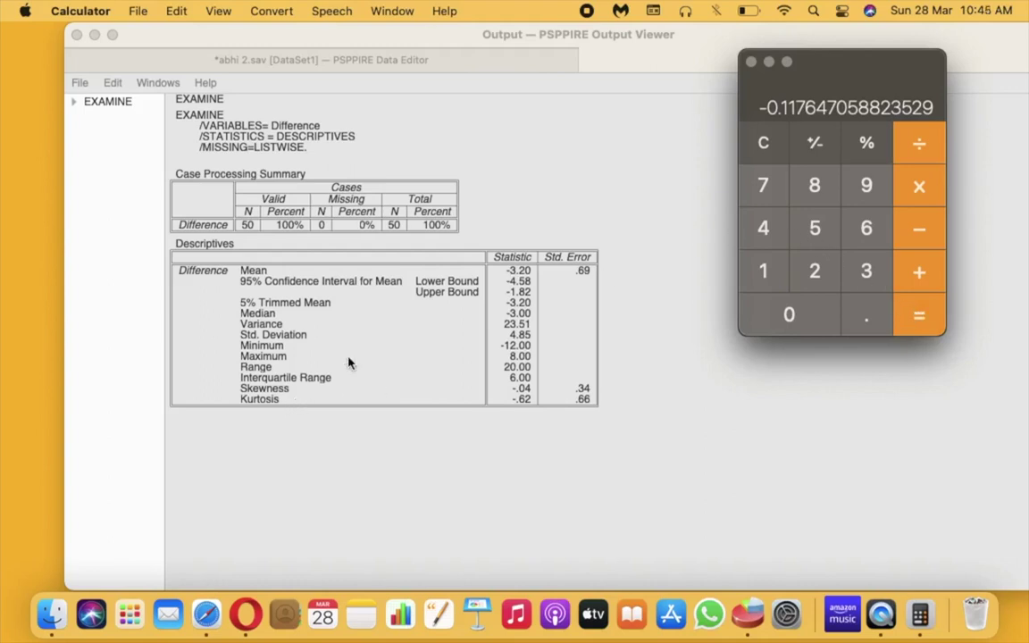
Clear the calculator and divide the kurtosis by its standard error, calculating -0.62 ÷ 0.66.
{"action": "left_click", "coordinate": [770, 151]}
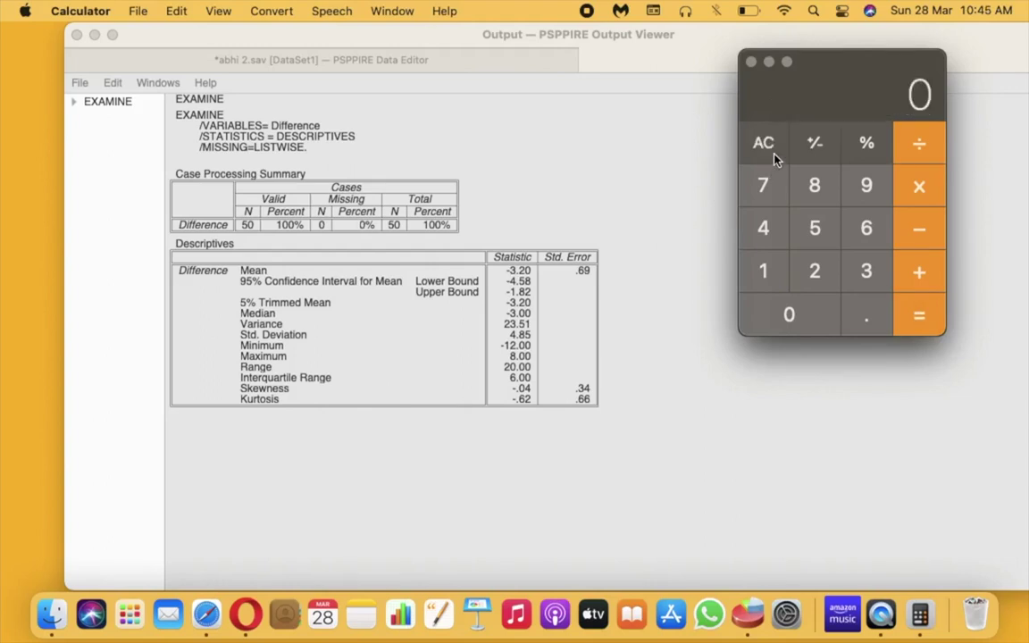
{"action": "left_click", "coordinate": [916, 241]}
{"action": "left_click", "coordinate": [871, 326]}
{"action": "left_click", "coordinate": [872, 229]}
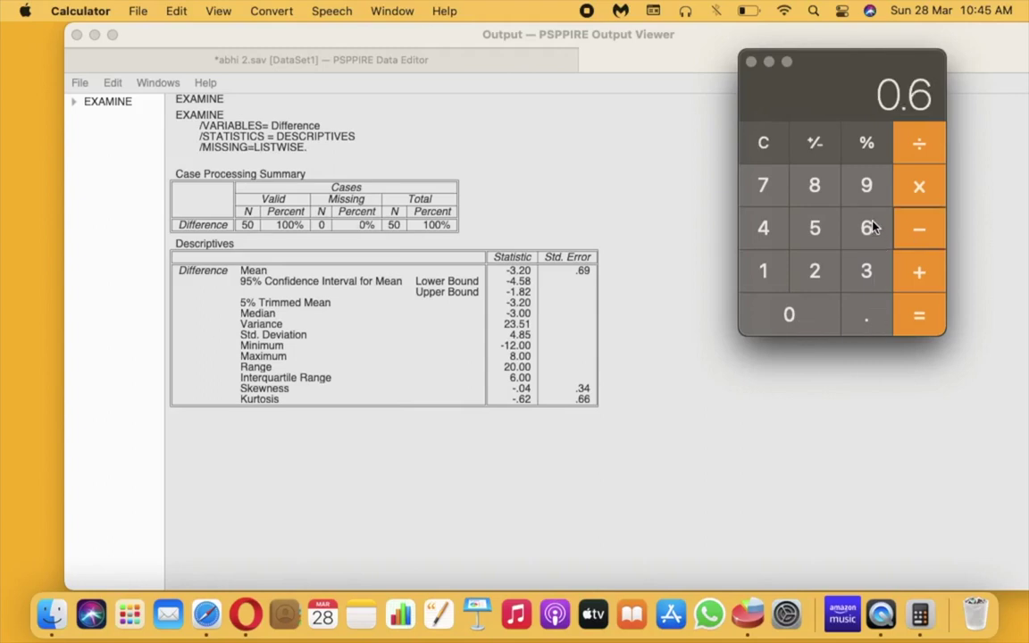
{"action": "left_click", "coordinate": [815, 271]}
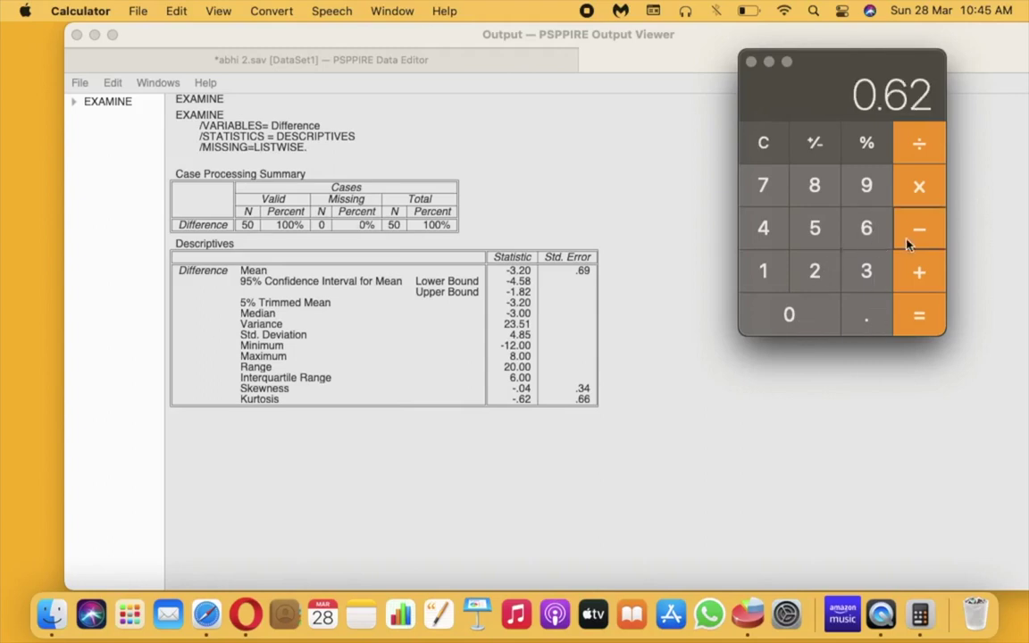
{"action": "left_click", "coordinate": [930, 144]}
{"action": "left_click", "coordinate": [812, 317]}
{"action": "left_click", "coordinate": [864, 315]}
{"action": "double_click", "coordinate": [875, 230]}
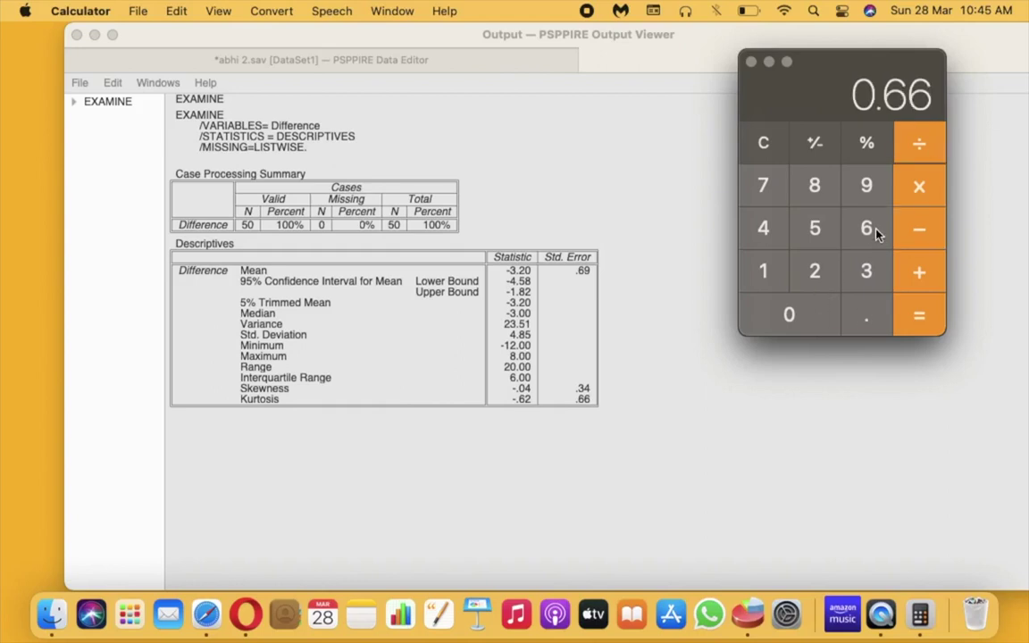
{"action": "left_click", "coordinate": [920, 320]}
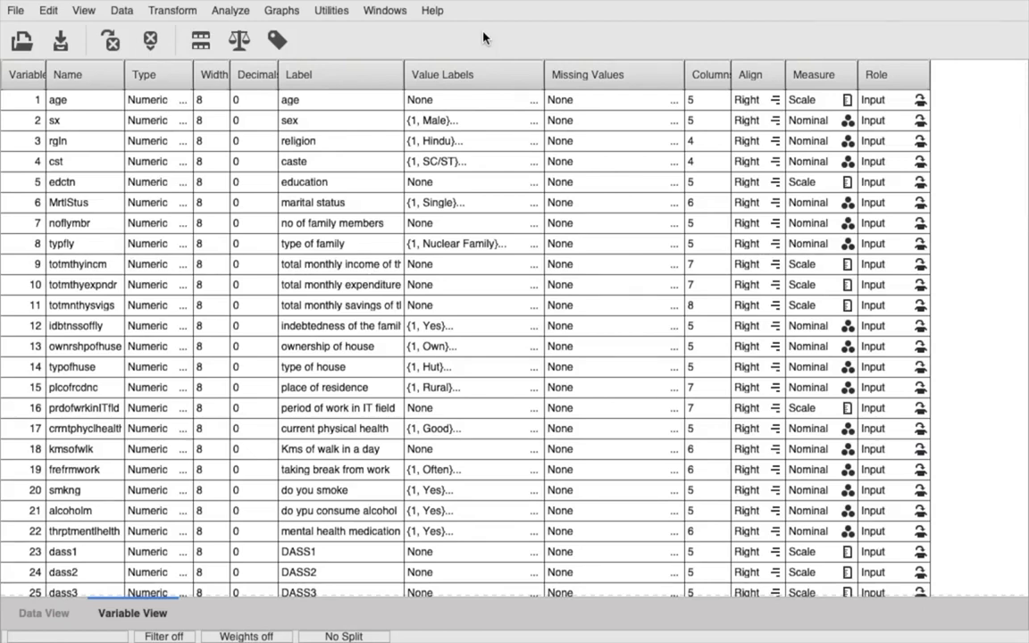
Create a histogram of the Difference variable in PSPPIRE with the normal curve displayed.
{"action": "left_click", "coordinate": [282, 11]}
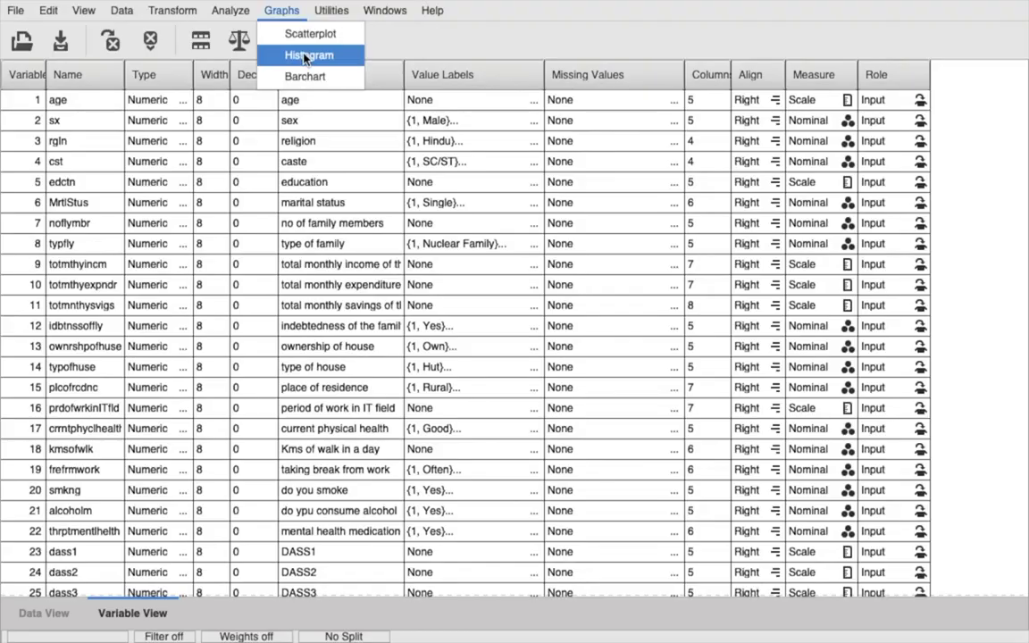
{"action": "left_click", "coordinate": [306, 54]}
{"action": "scroll", "coordinate": [139, 400], "scroll_direction": "down", "scroll_amount": 10}
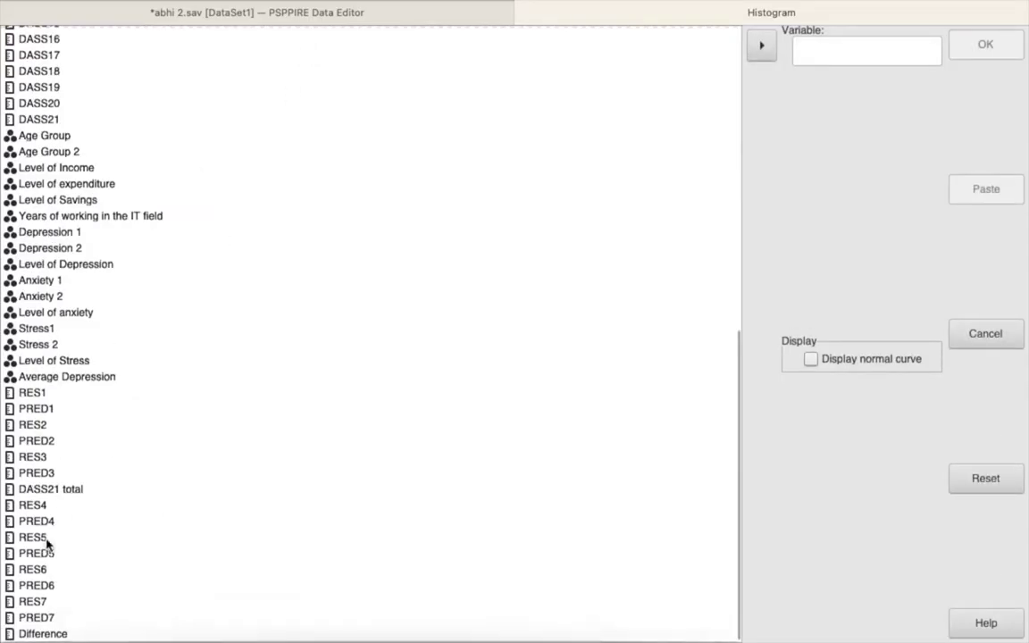
{"action": "left_click", "coordinate": [36, 632]}
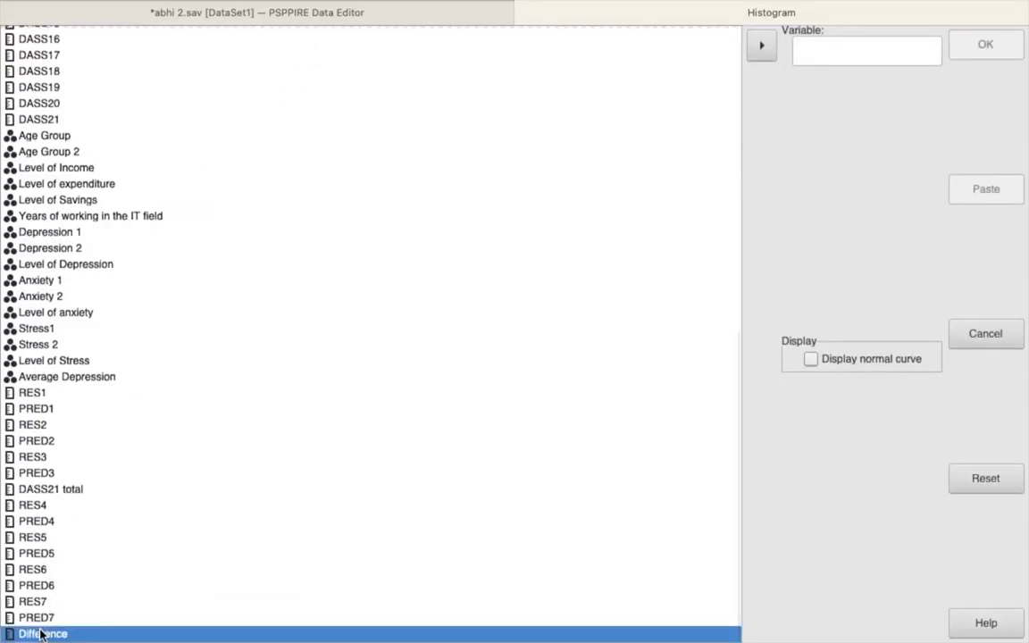
{"action": "left_click", "coordinate": [757, 43]}
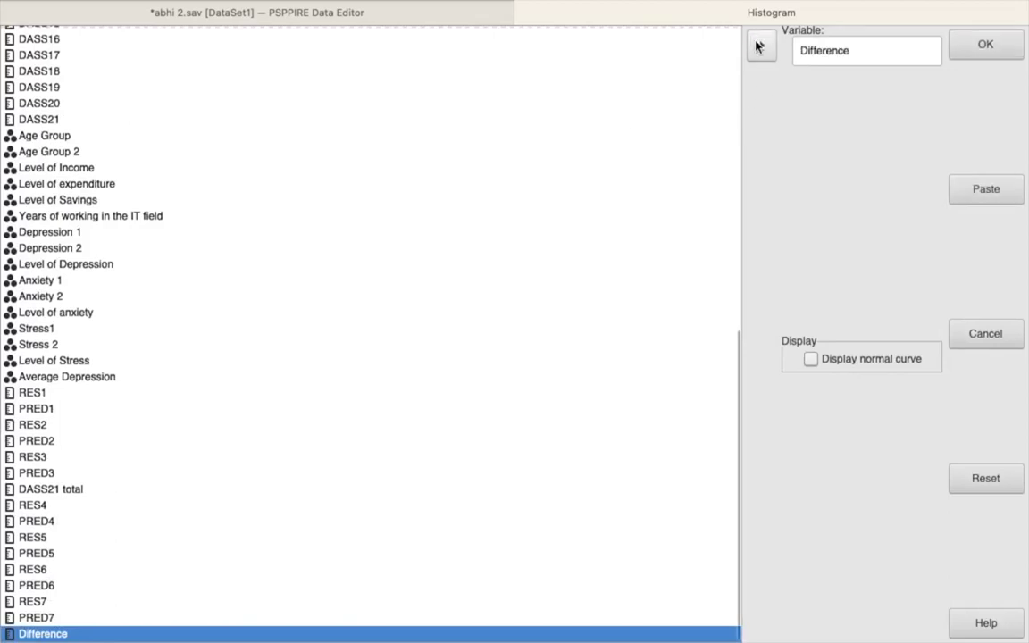
{"action": "left_click", "coordinate": [811, 361]}
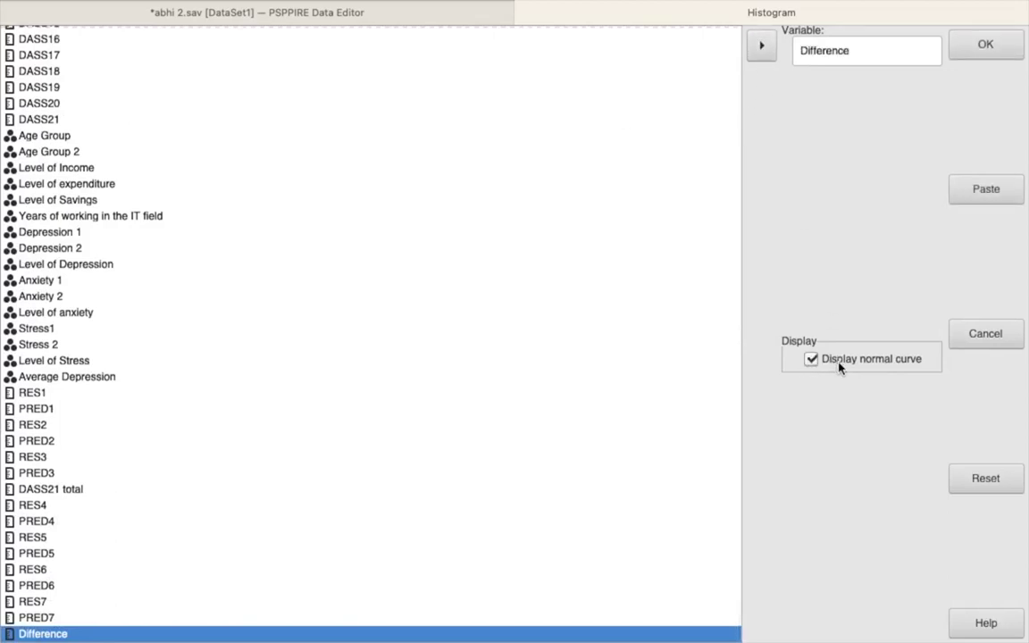
{"action": "left_click", "coordinate": [987, 46]}
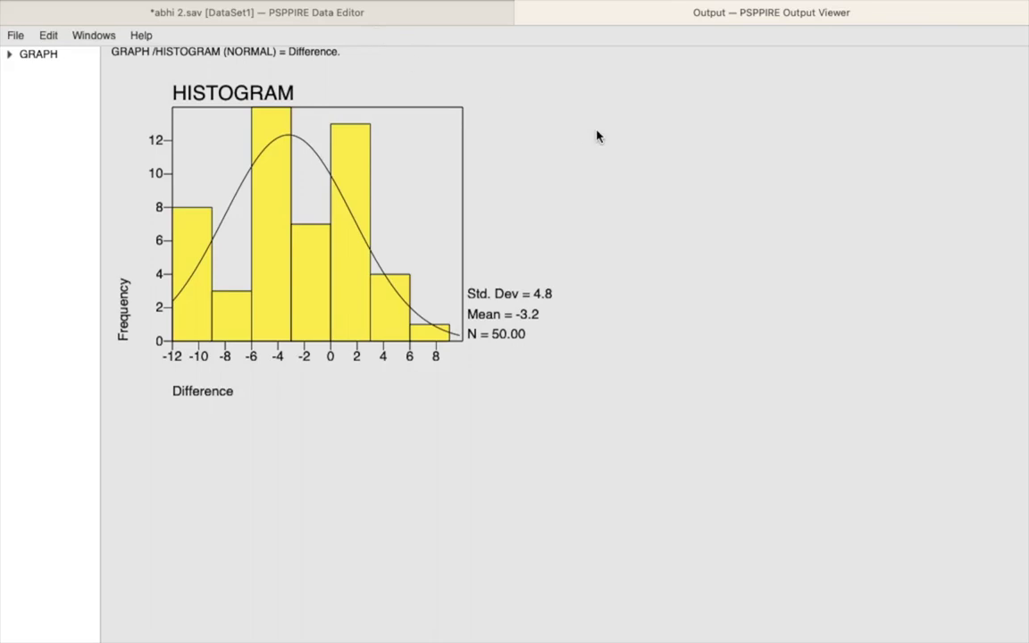
Return to the data editor, start a Paired Samples T Test and reset its existing test pair.
{"action": "left_click", "coordinate": [257, 13]}
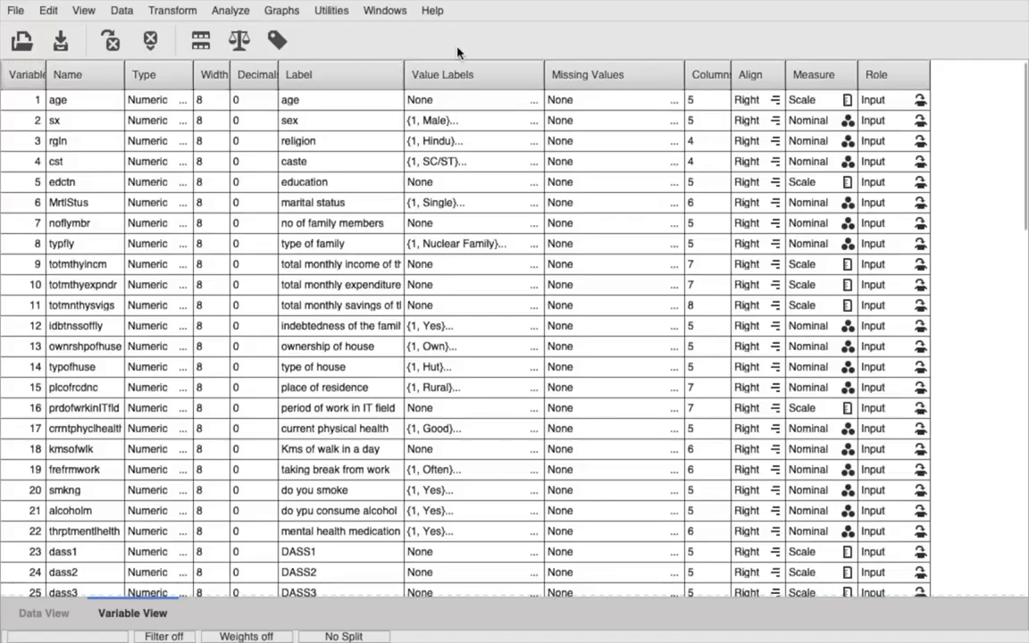
{"action": "left_click", "coordinate": [230, 11]}
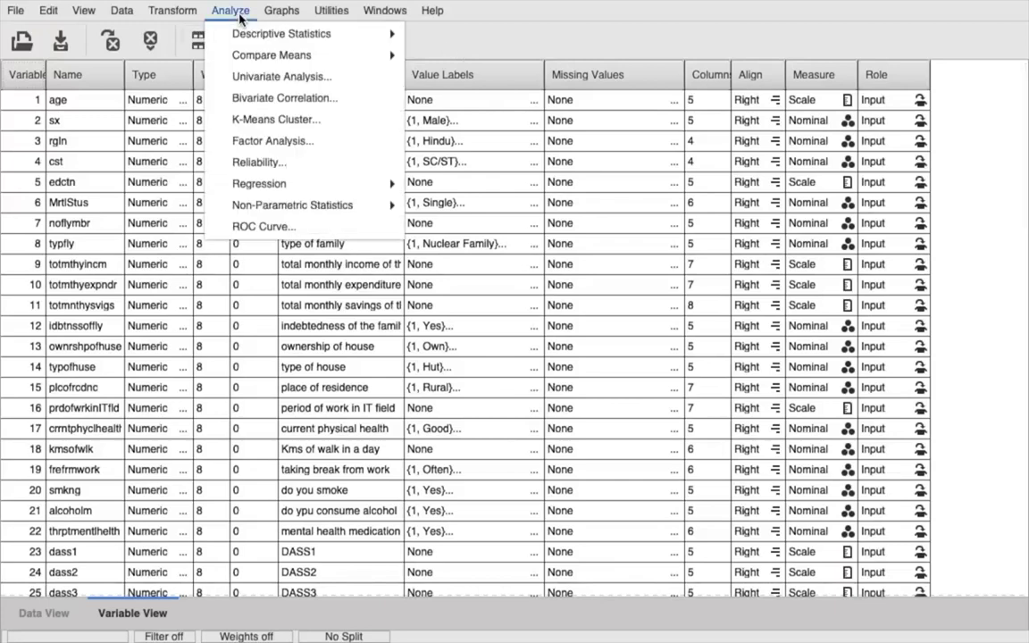
{"action": "mouse_move", "coordinate": [344, 56]}
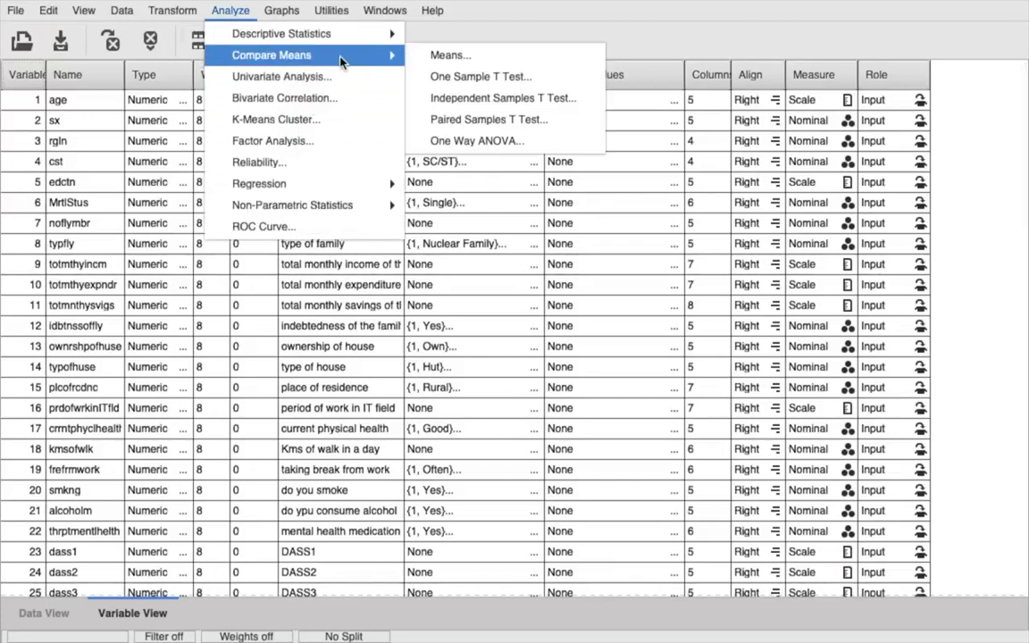
{"action": "left_click", "coordinate": [496, 123]}
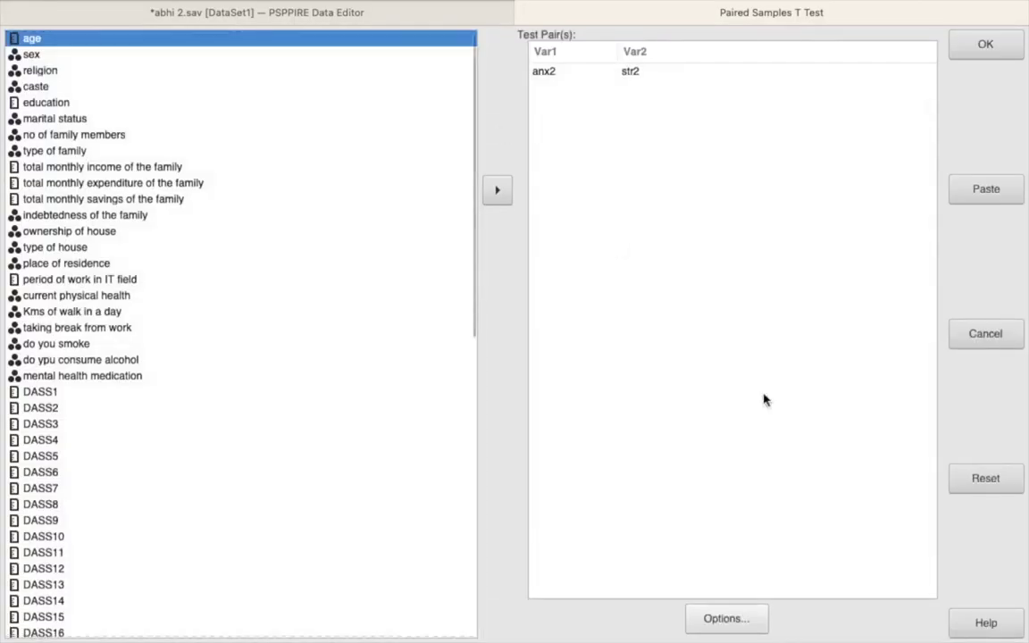
{"action": "left_click", "coordinate": [983, 483]}
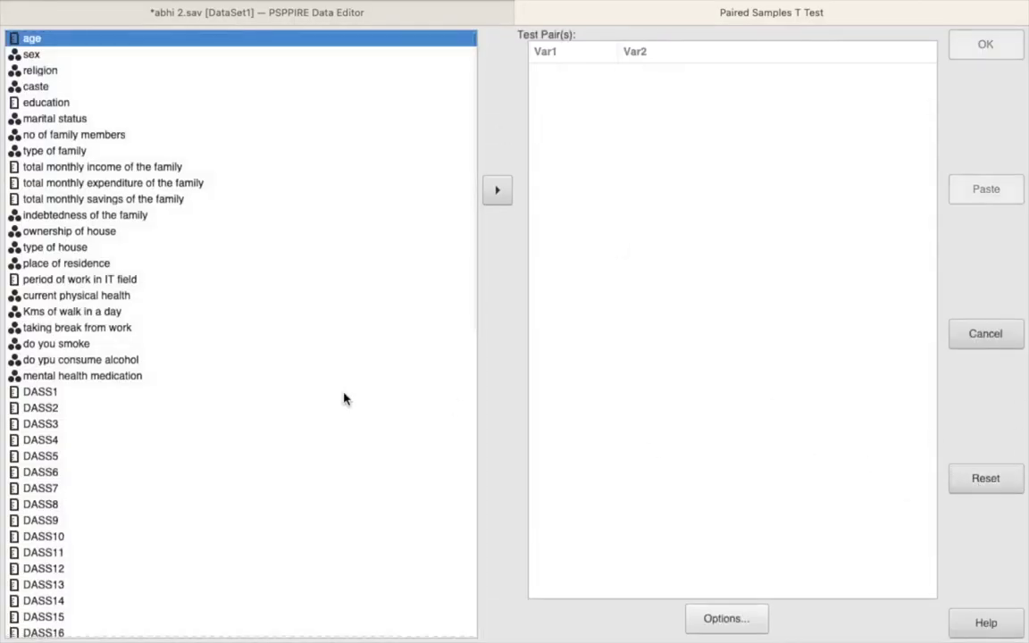
Pair Anxiety 2 with Stress 2 as the test variables and run the paired samples t-test.
{"action": "scroll", "coordinate": [345, 399], "scroll_direction": "down", "scroll_amount": 10}
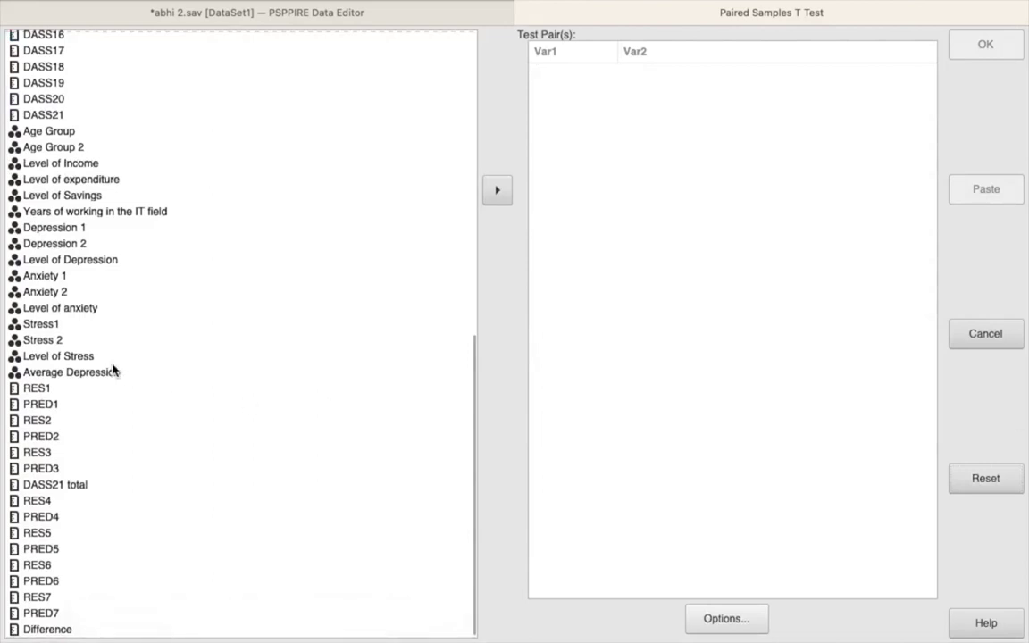
{"action": "left_click", "coordinate": [66, 293]}
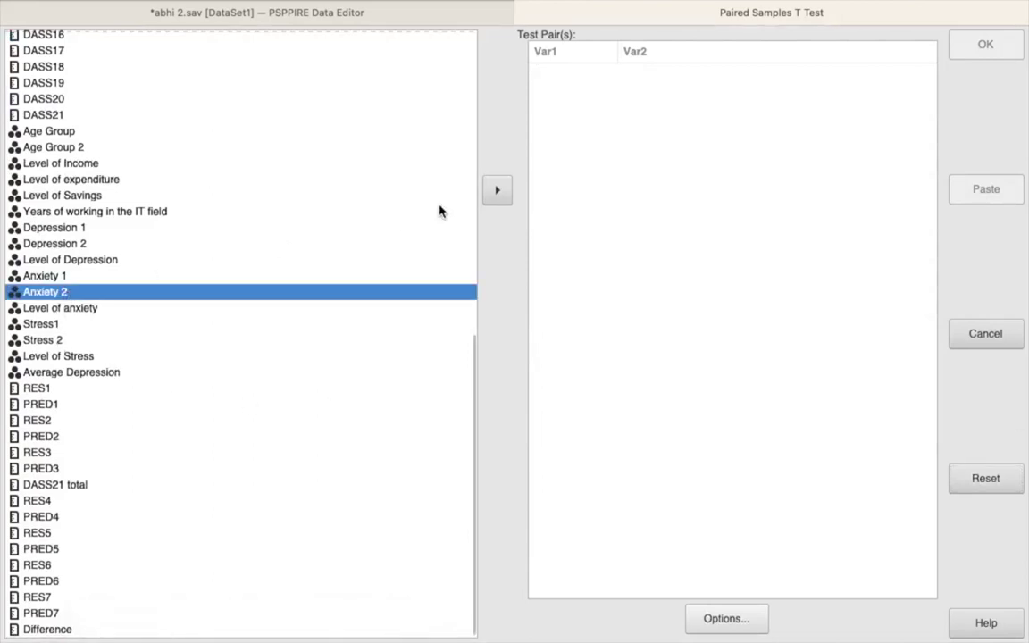
{"action": "left_click", "coordinate": [498, 191]}
{"action": "left_click", "coordinate": [32, 342]}
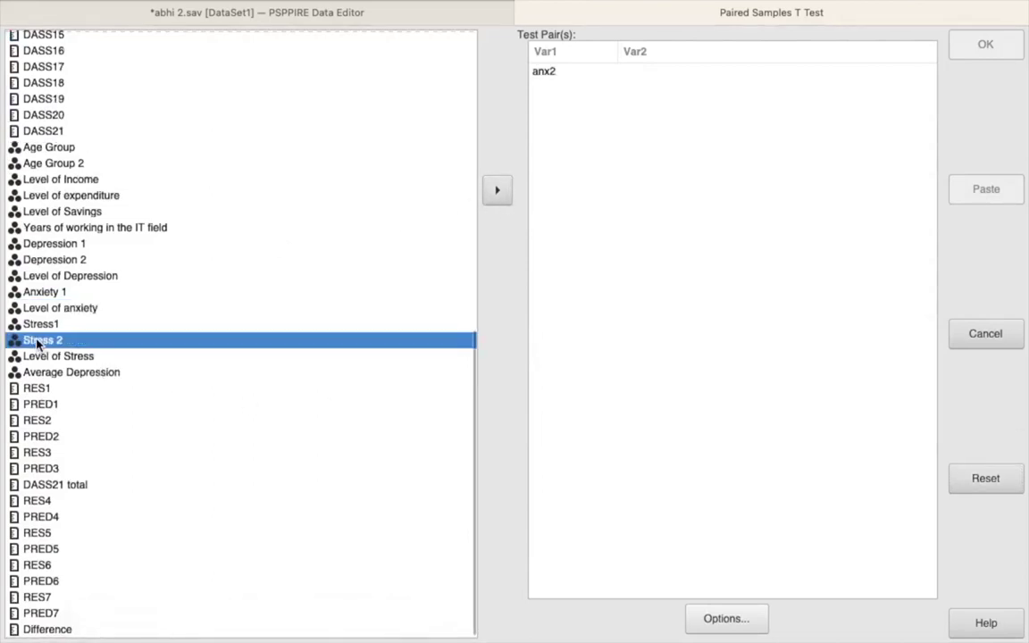
{"action": "left_click", "coordinate": [496, 192]}
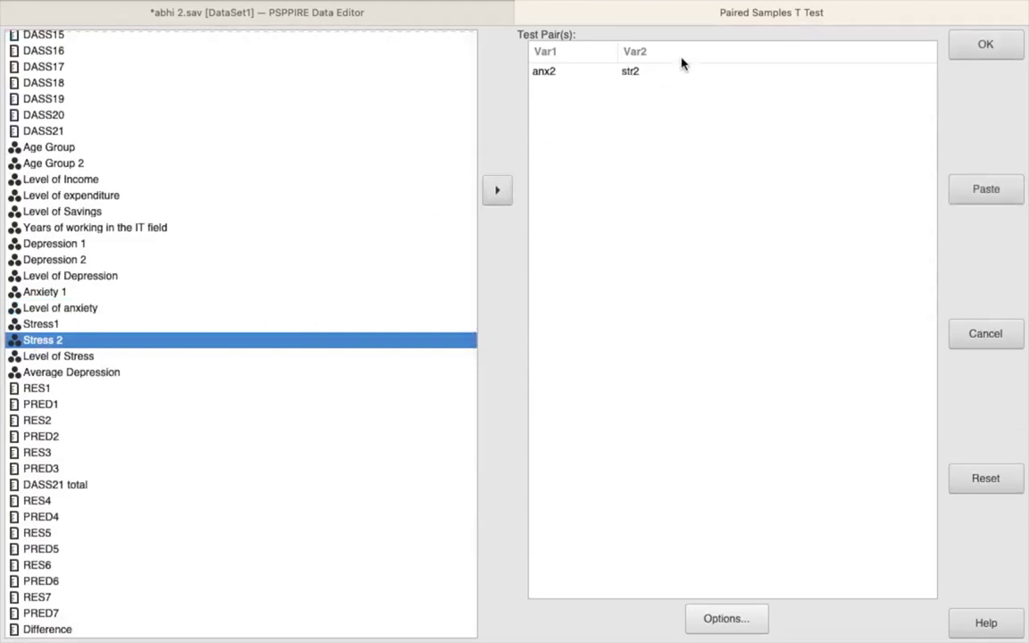
{"action": "left_click", "coordinate": [987, 45]}
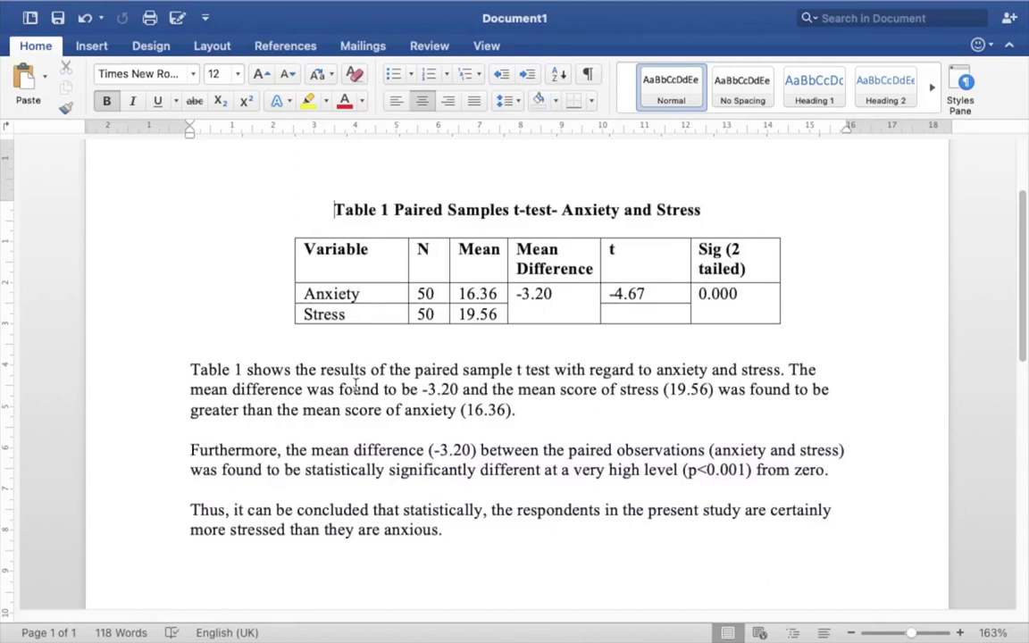
{"action": "left_click", "coordinate": [579, 294]}
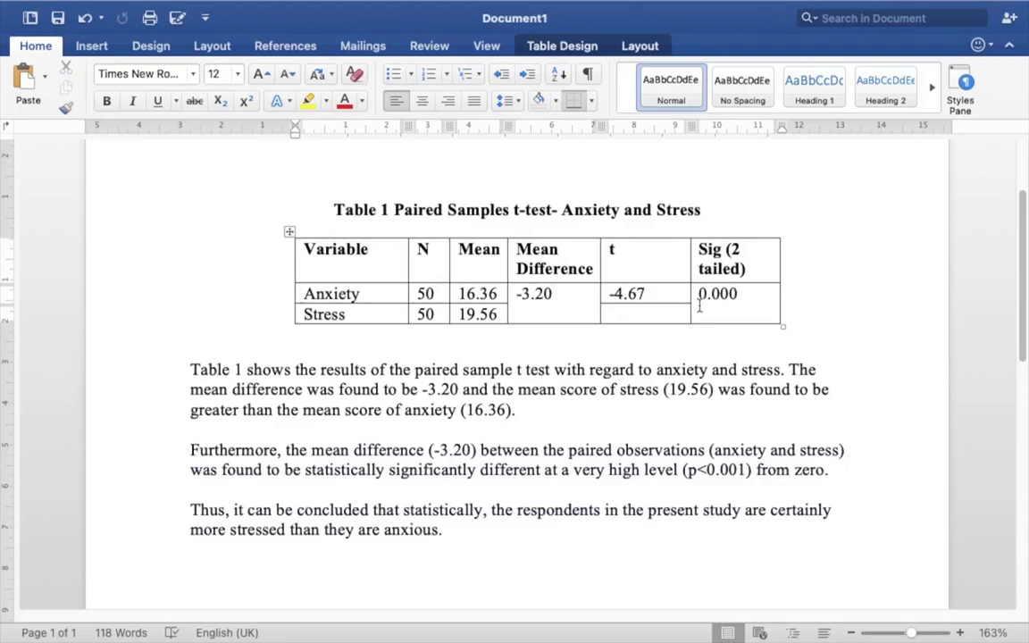
{"action": "left_click", "coordinate": [764, 302]}
{"action": "left_click", "coordinate": [496, 533]}
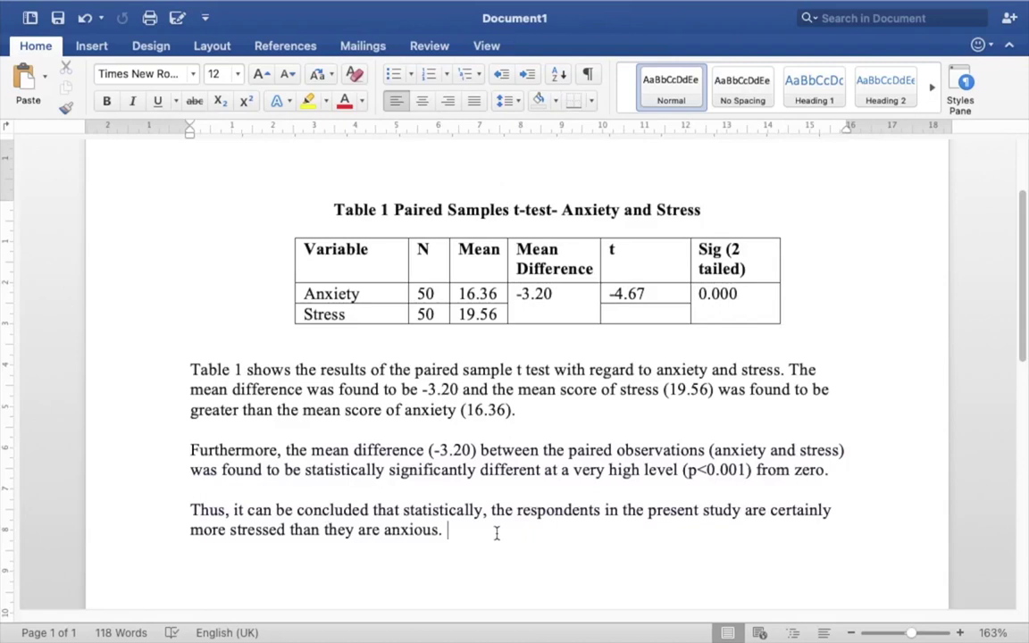